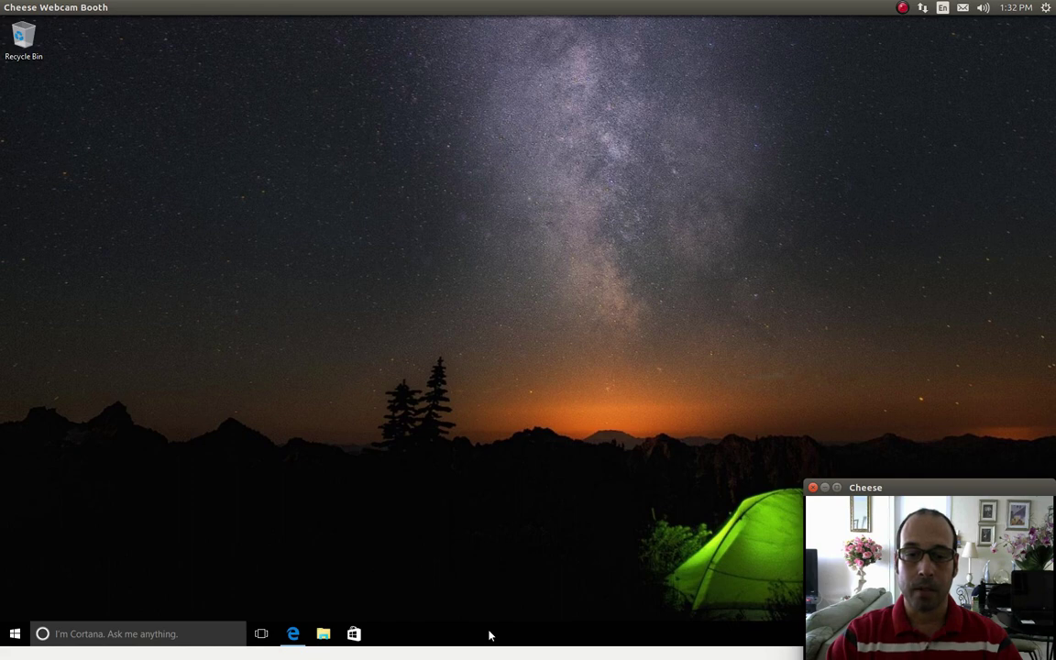
# - Open Task Manager in full detail and view Disk 0 (C:) performance at 100% active time
pyautogui.rightClick(489, 634)
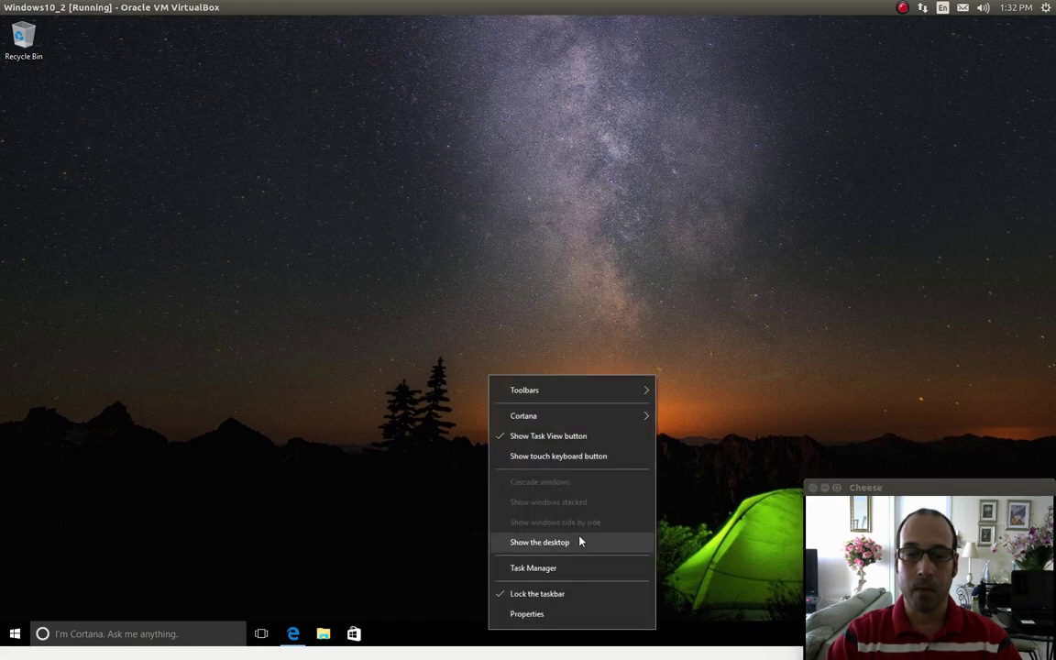
pyautogui.click(595, 575)
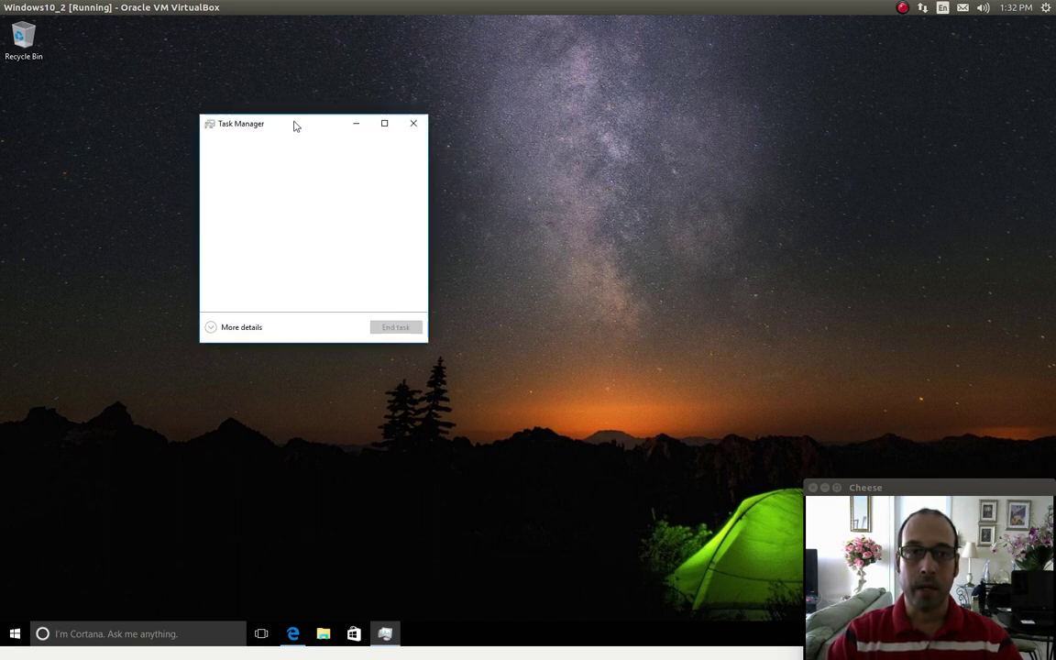
pyautogui.moveTo(294, 127); pyautogui.dragTo(436, 123)
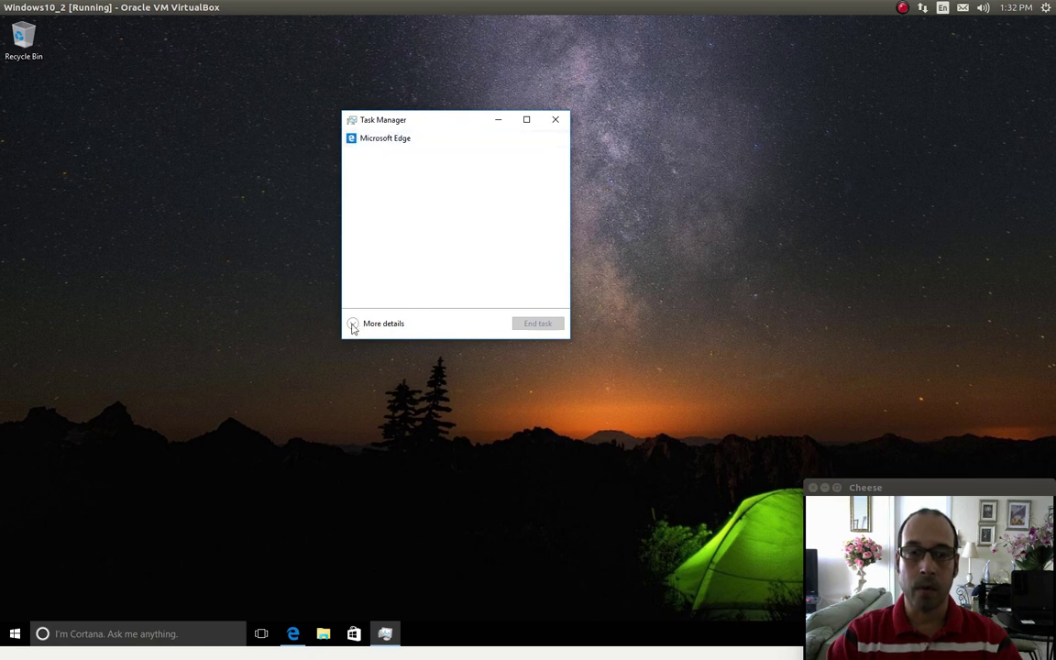
pyautogui.click(353, 324)
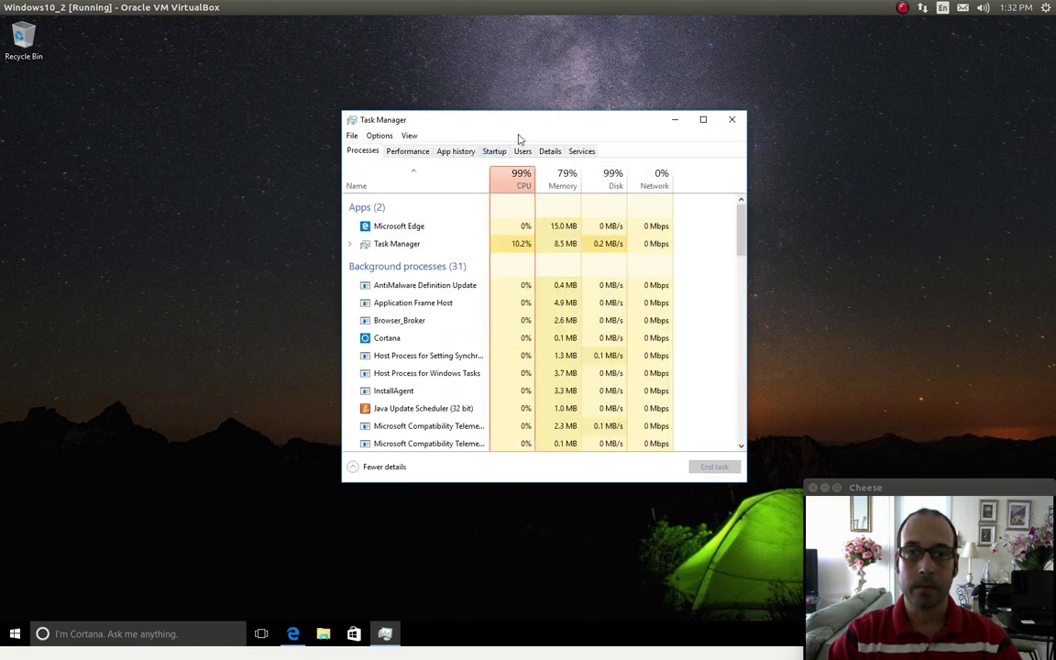
pyautogui.moveTo(508, 125); pyautogui.dragTo(394, 103)
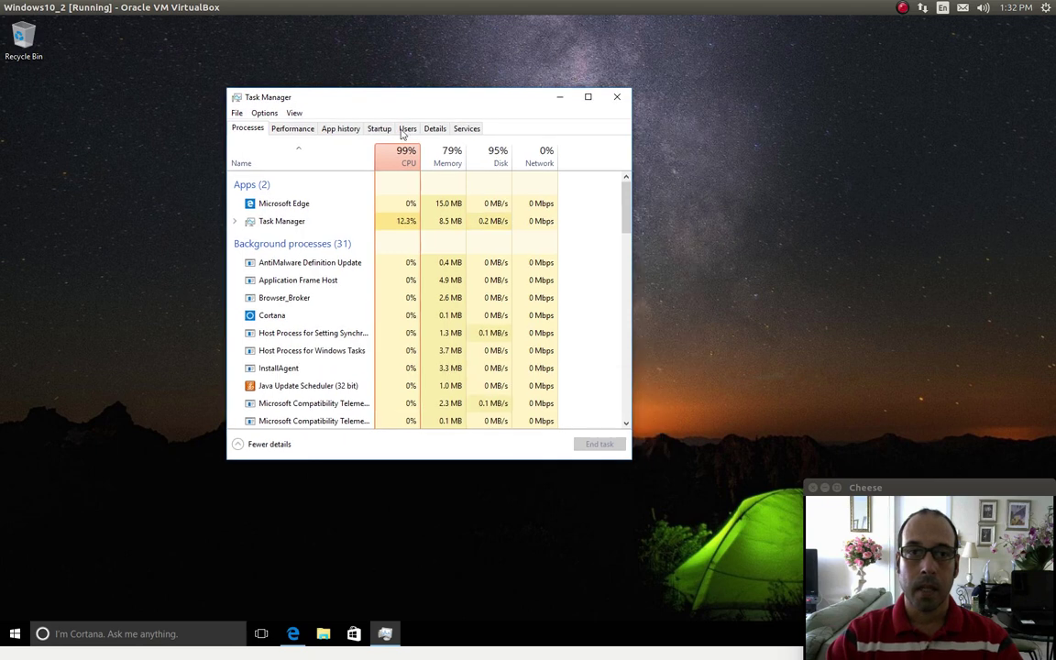
pyautogui.click(302, 134)
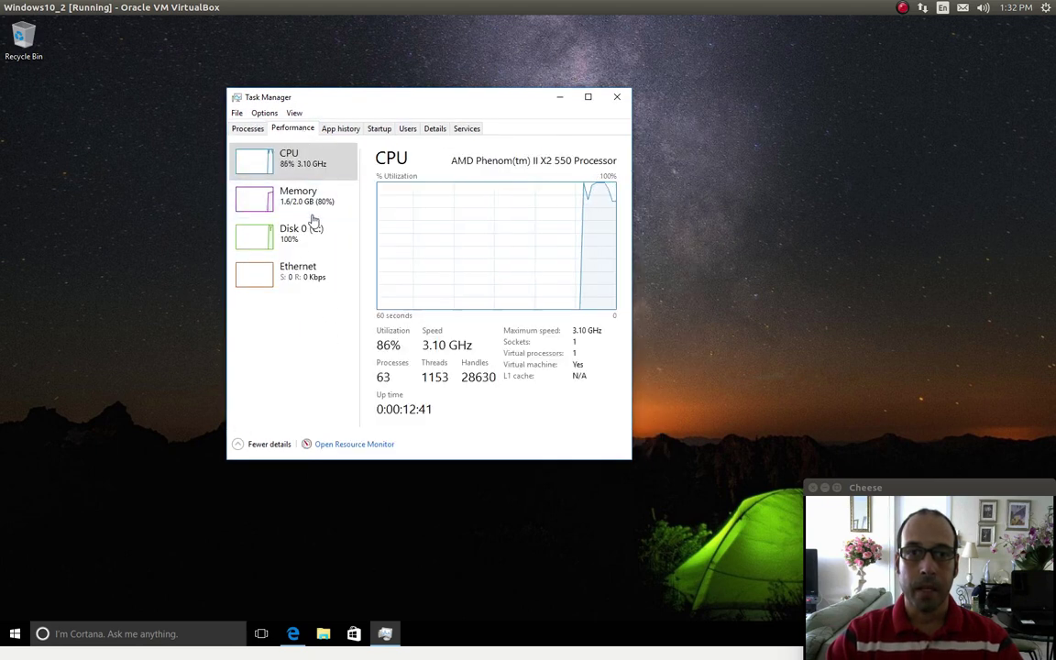
pyautogui.click(296, 238)
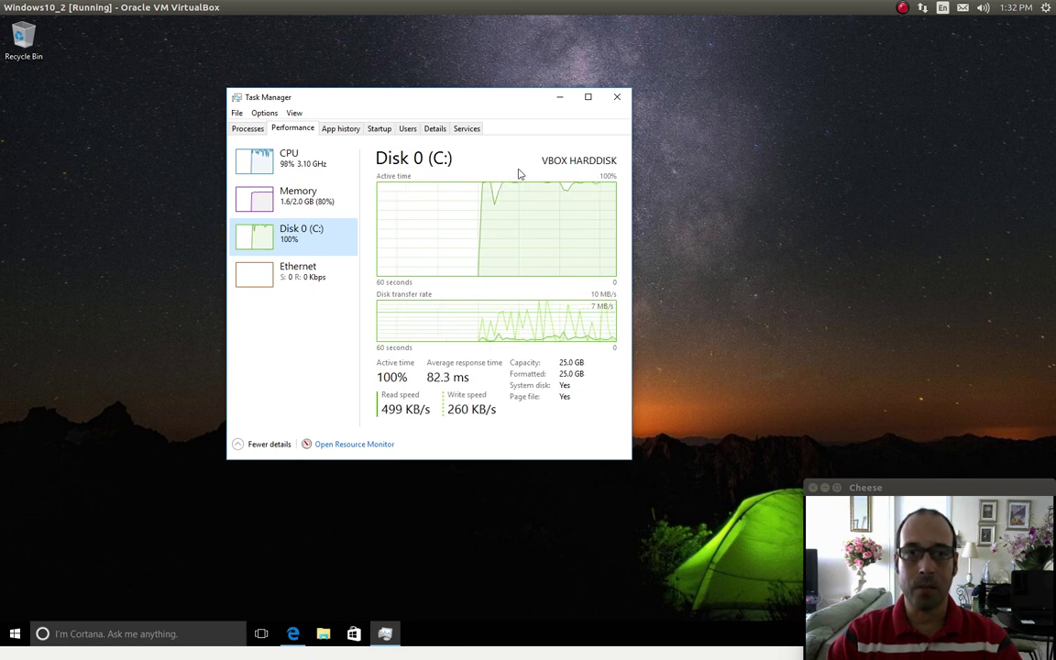
# - Sort Task Manager's processes by Disk usage, highest first, and move the window to the upper right
pyautogui.click(247, 129)
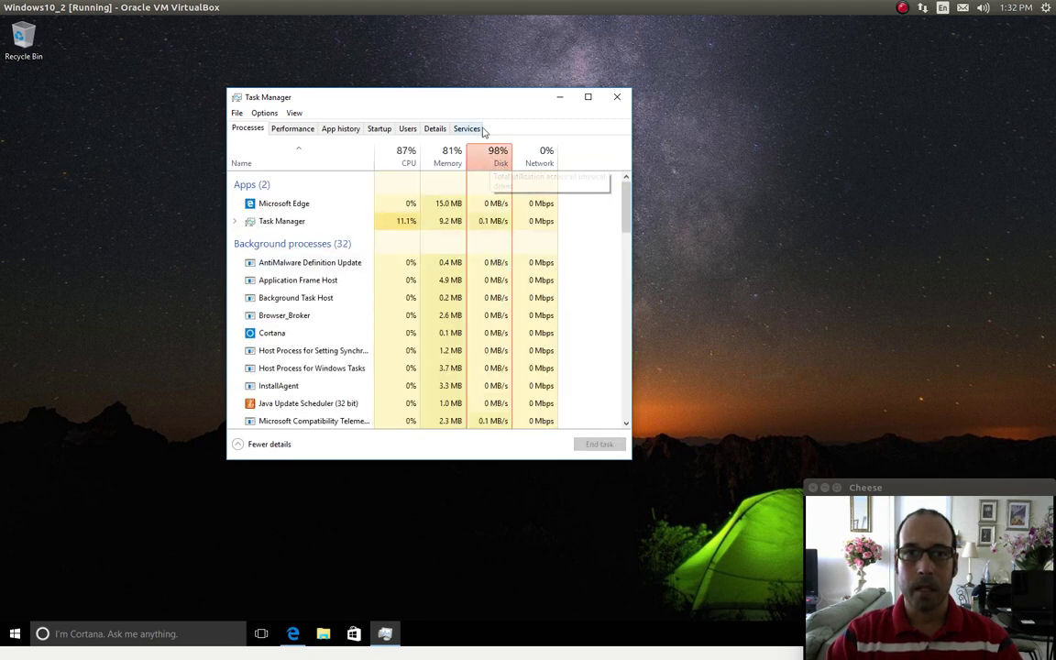
pyautogui.click(485, 160)
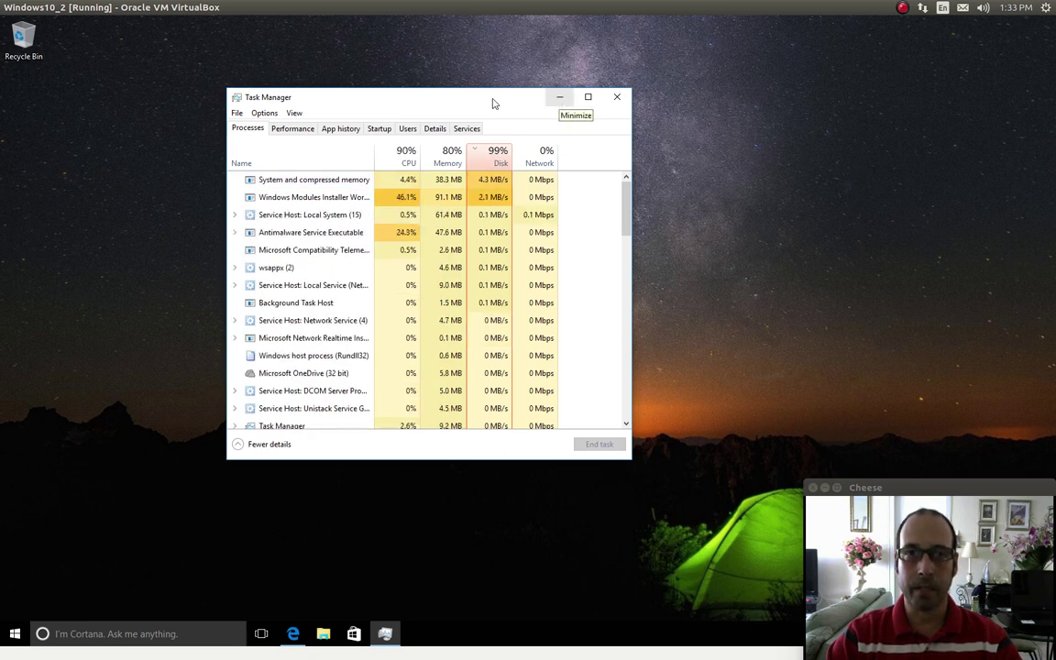
pyautogui.moveTo(486, 103); pyautogui.dragTo(888, 56)
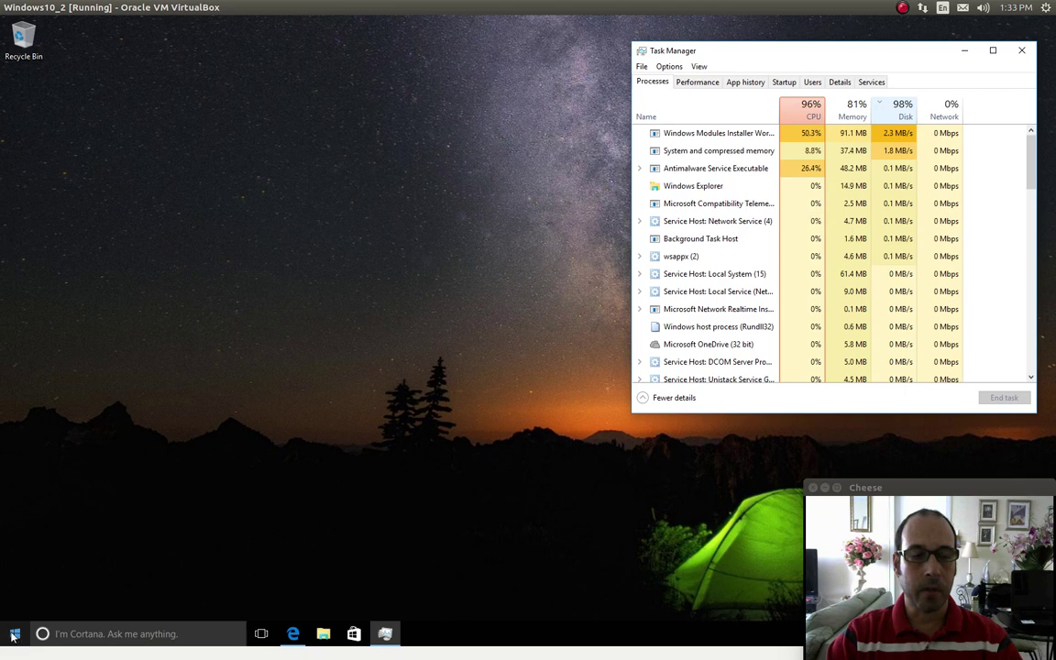
# - Open Virtual Memory via System, Advanced system settings, Performance Settings and the Advanced tab
pyautogui.rightClick(15, 635)
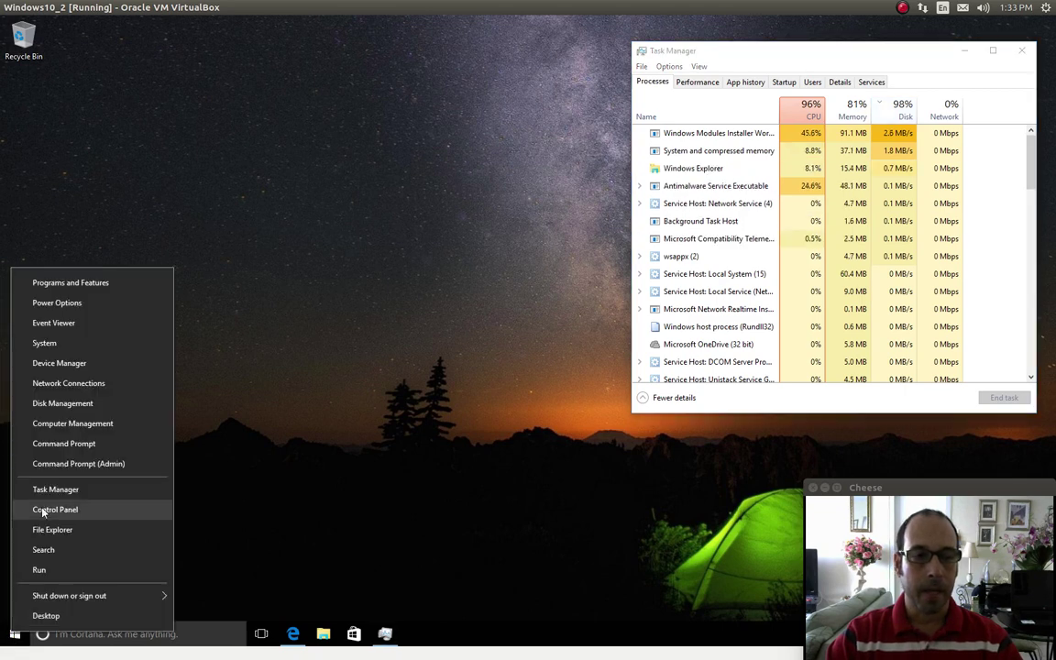
pyautogui.click(47, 344)
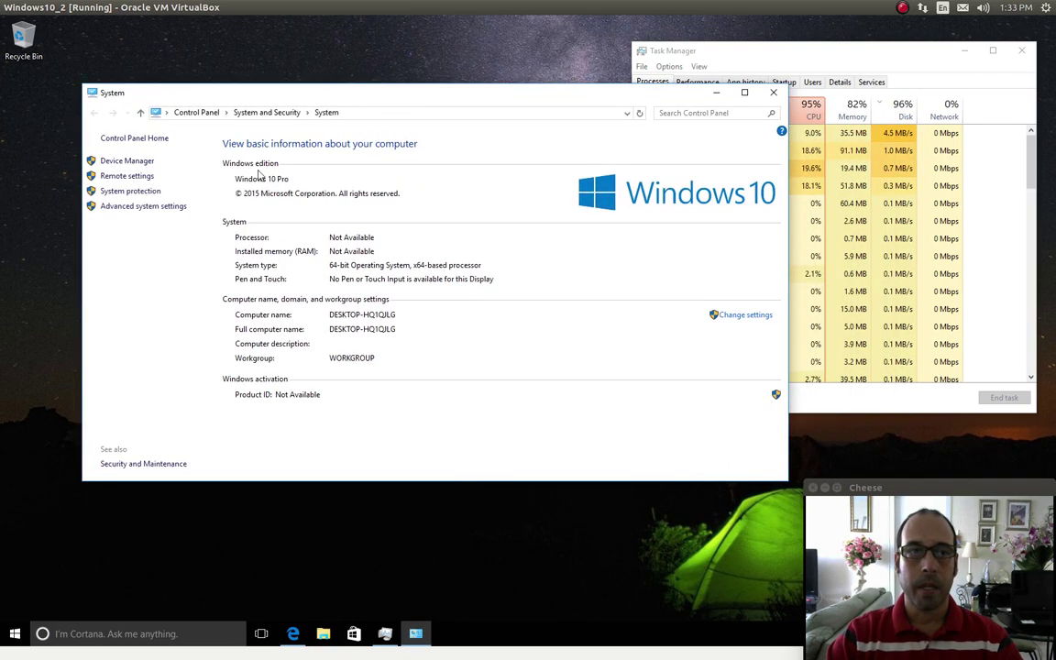
pyautogui.click(123, 206)
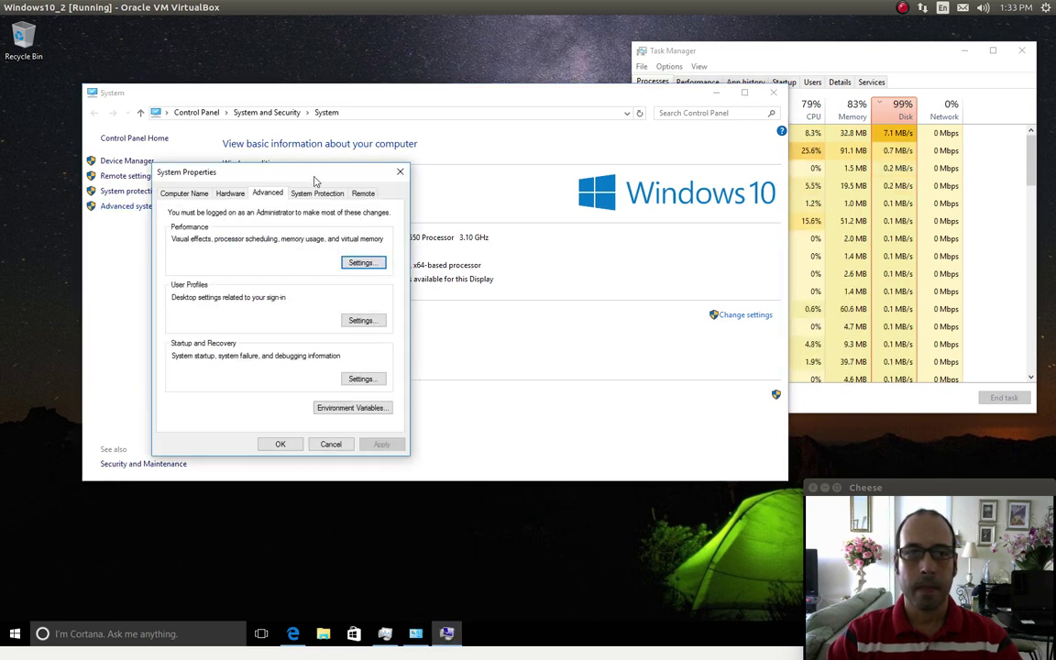
pyautogui.moveTo(315, 171); pyautogui.dragTo(380, 106)
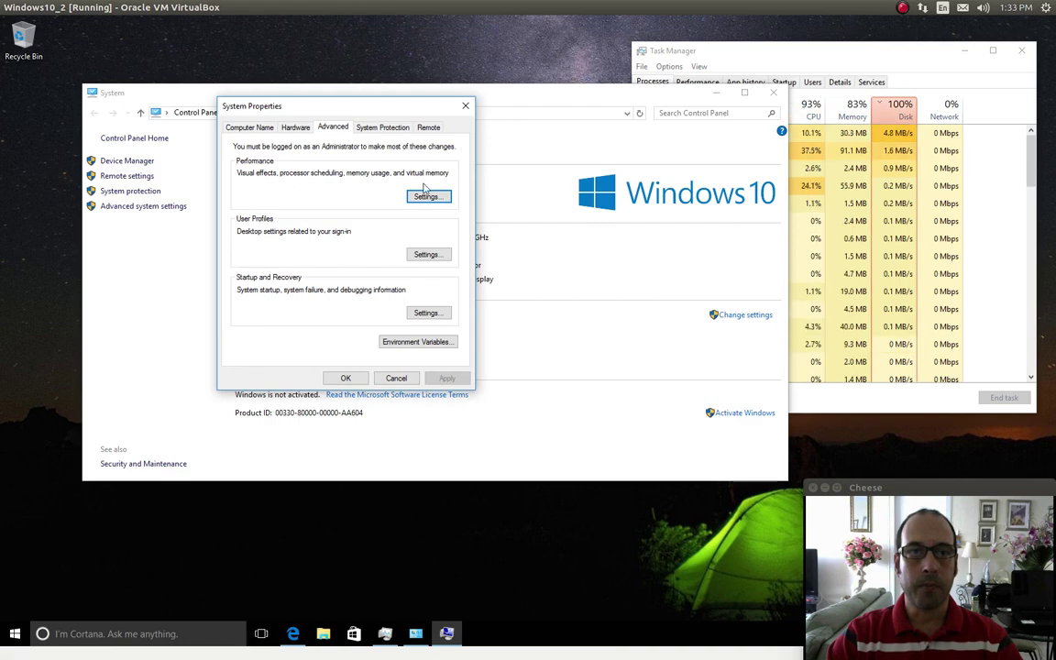
pyautogui.press('Return')
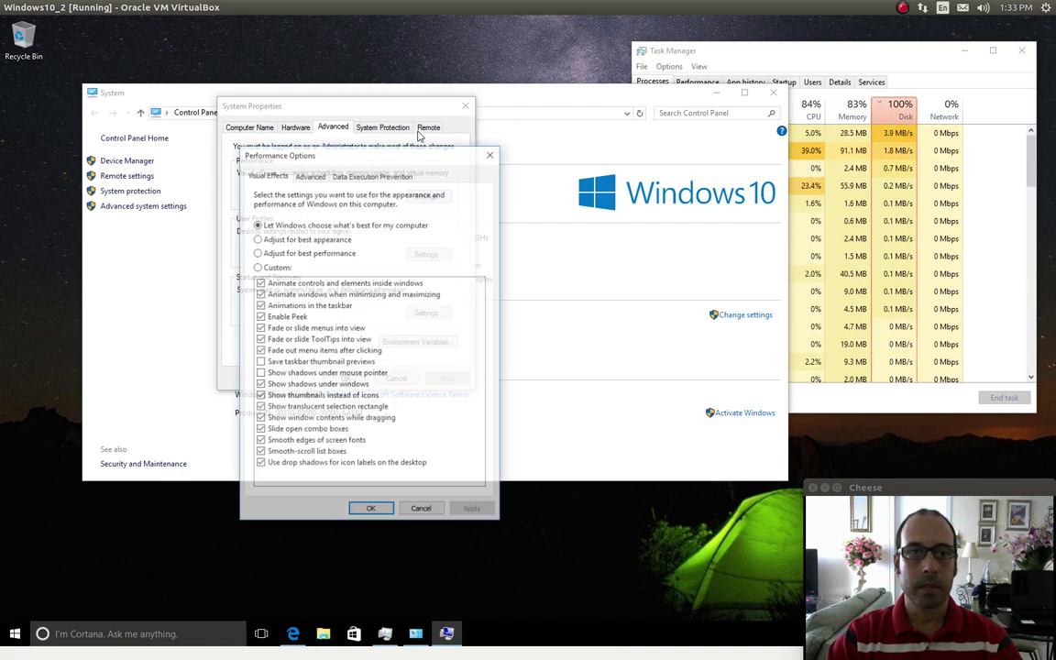
pyautogui.moveTo(378, 148); pyautogui.dragTo(471, 136)
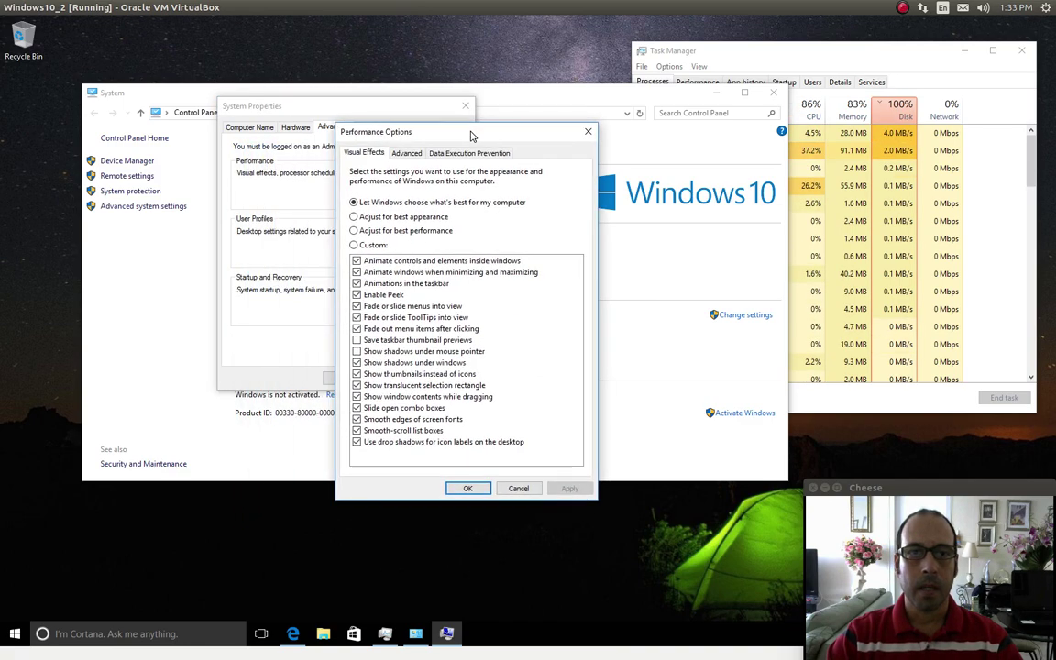
pyautogui.click(406, 152)
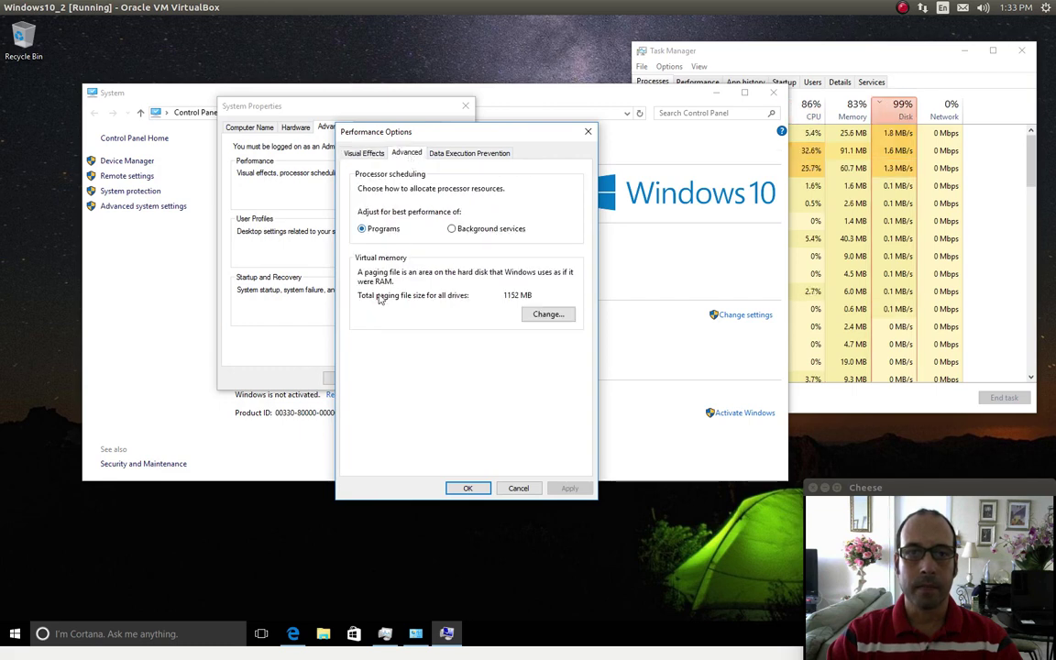
pyautogui.click(543, 315)
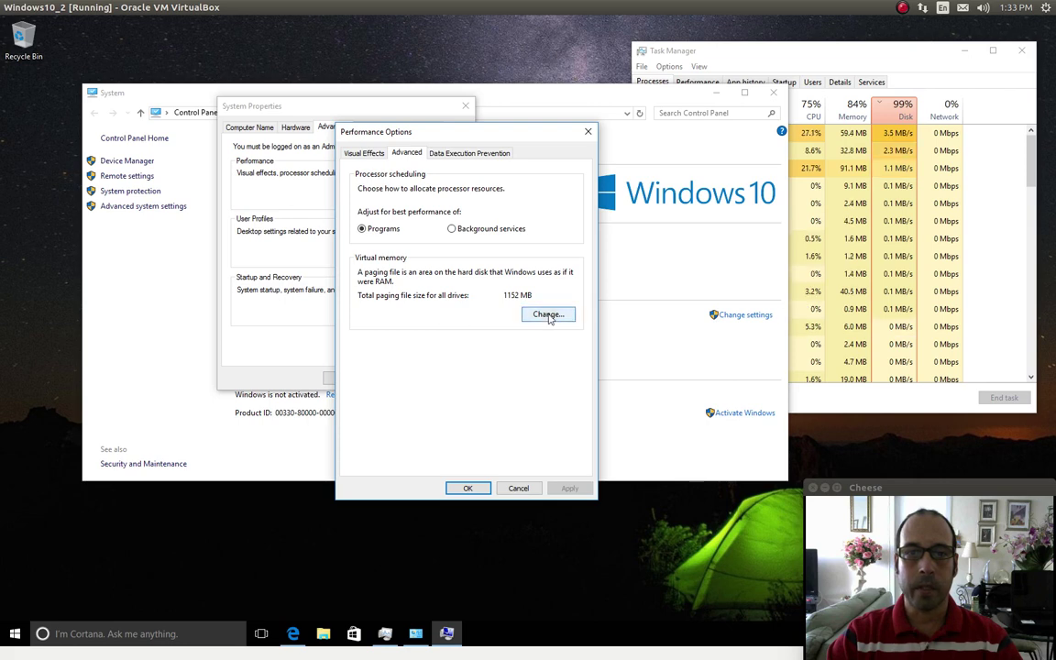
pyautogui.click(549, 315)
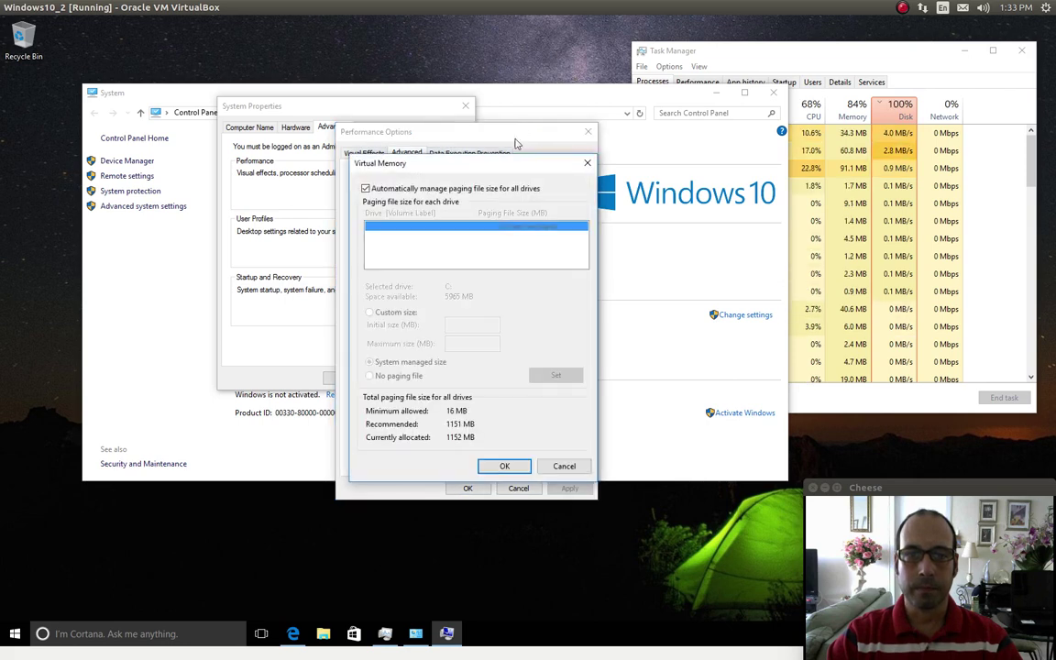
# - Turn off automatic paging file management and choose Custom size for drive C:
pyautogui.moveTo(536, 171); pyautogui.dragTo(700, 142)
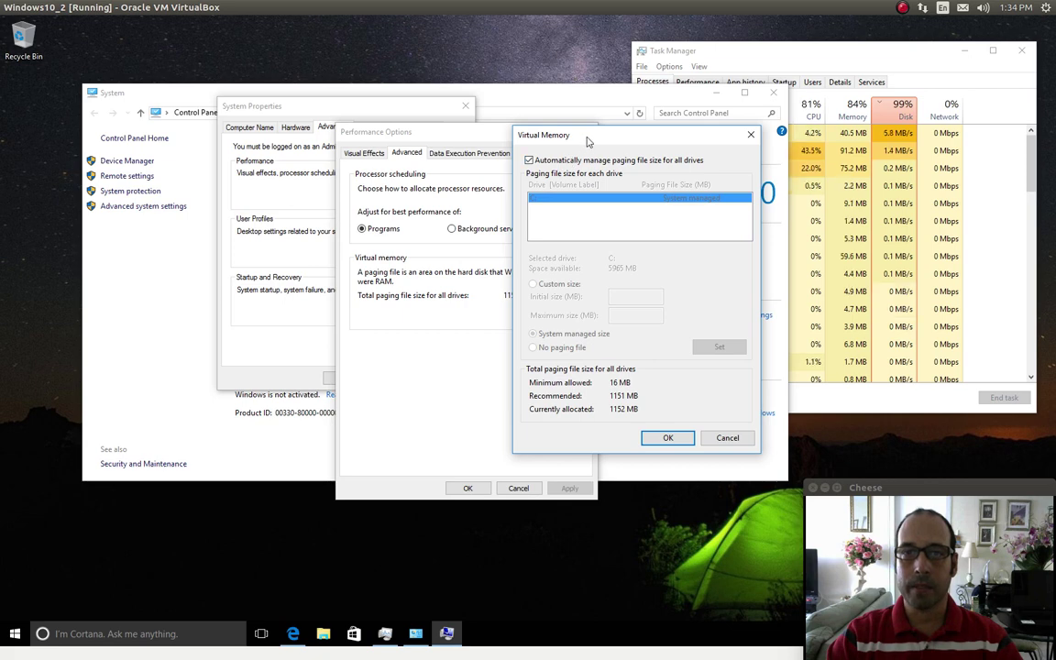
pyautogui.moveTo(530, 133); pyautogui.dragTo(540, 234)
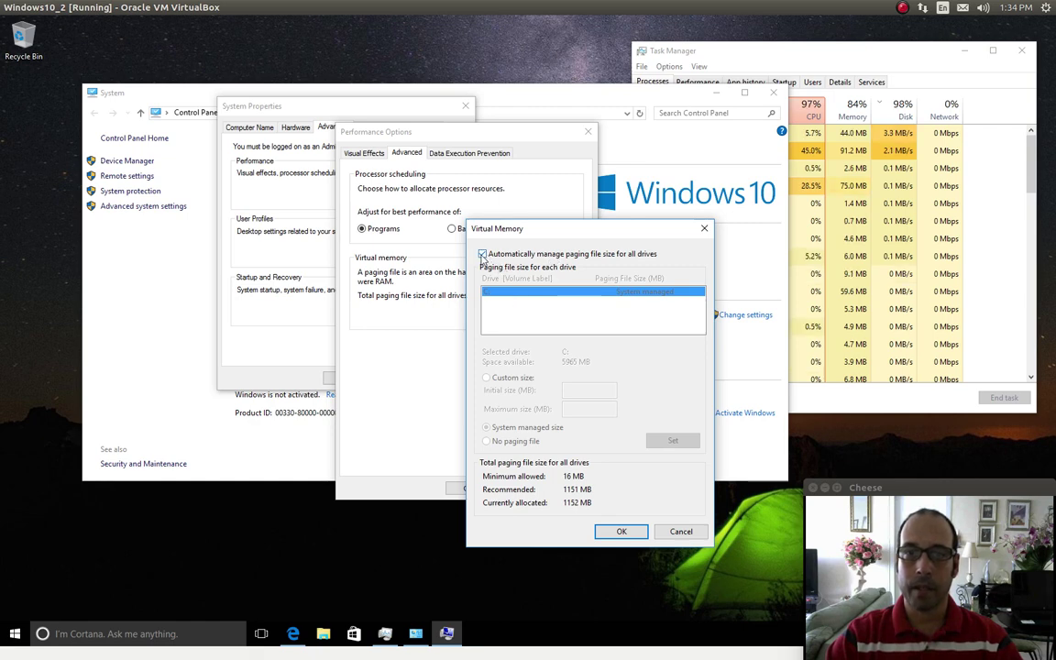
pyautogui.click(482, 255)
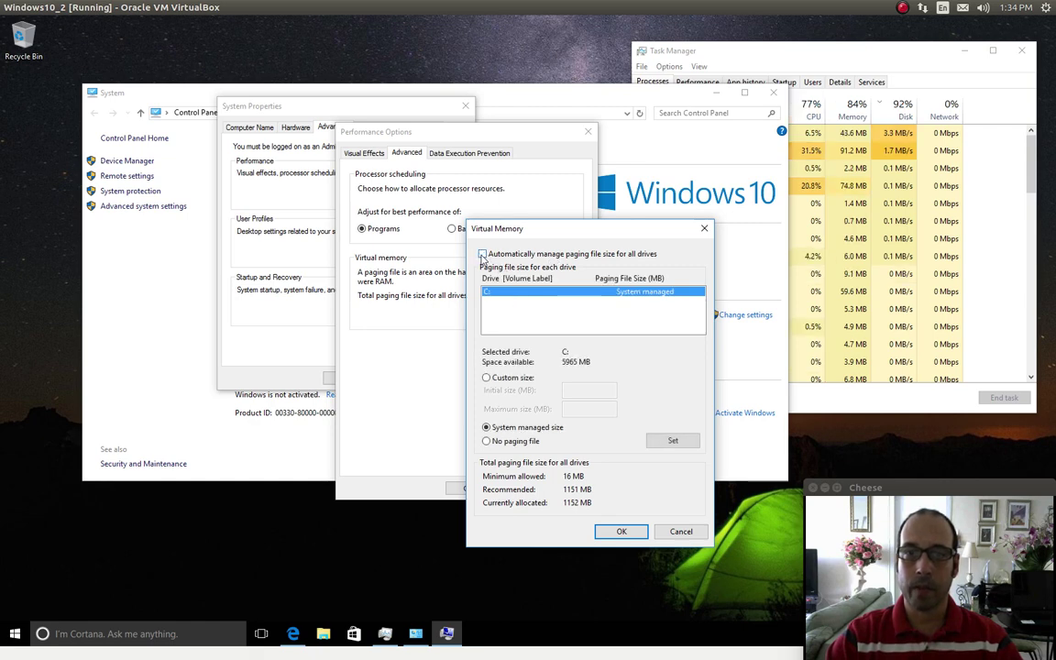
pyautogui.click(486, 379)
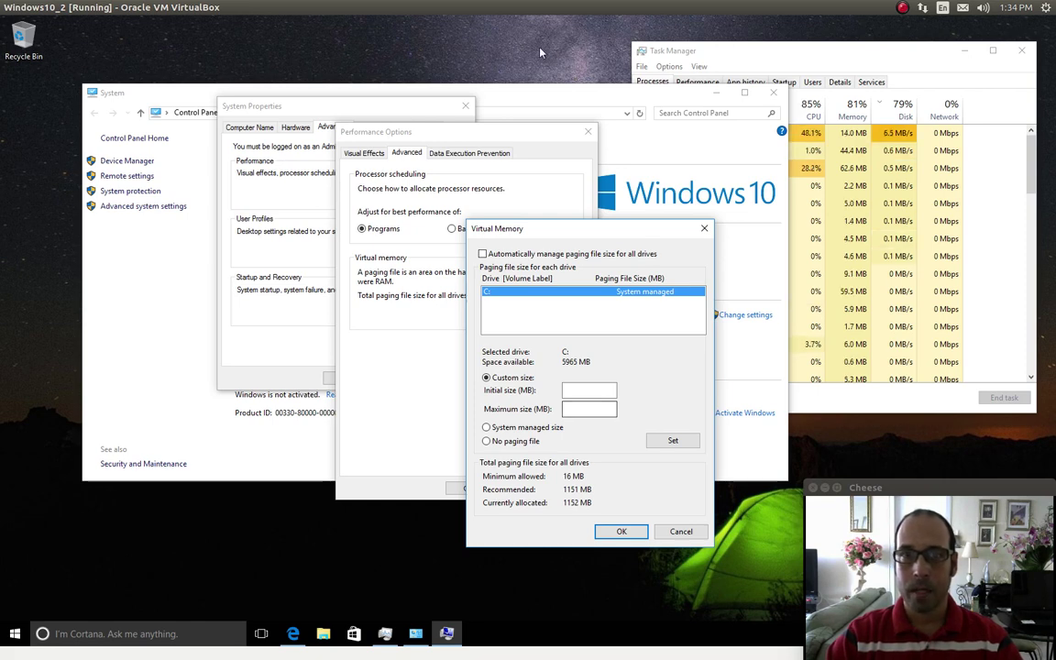
# - Bring the System window forward to check the 2.00 GB installed RAM, then open Run
pyautogui.click(506, 102)
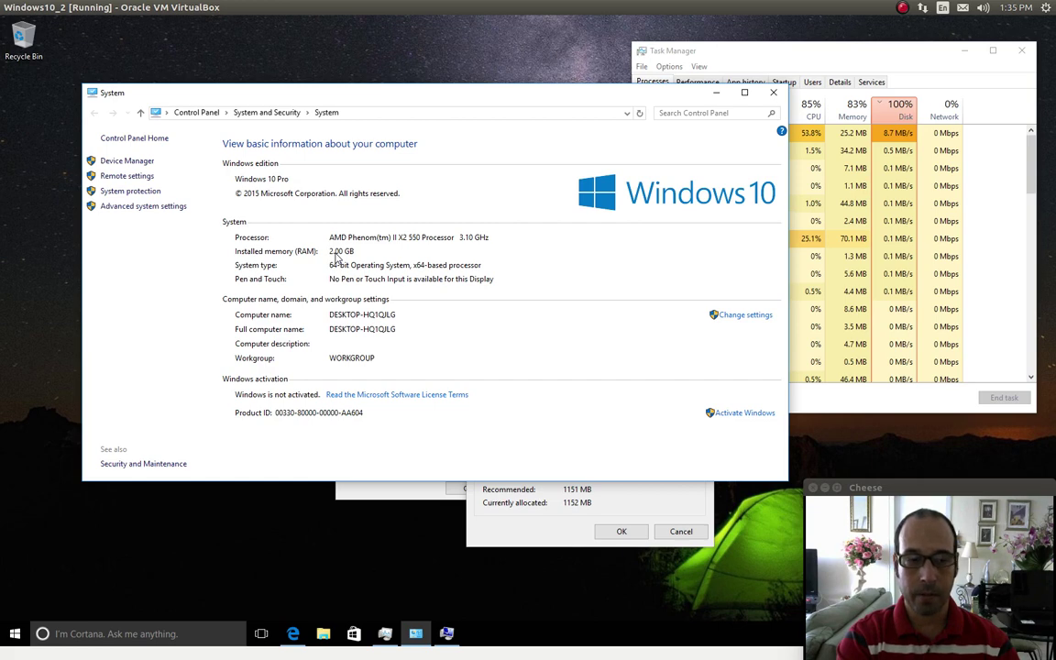
pyautogui.press('super+r')
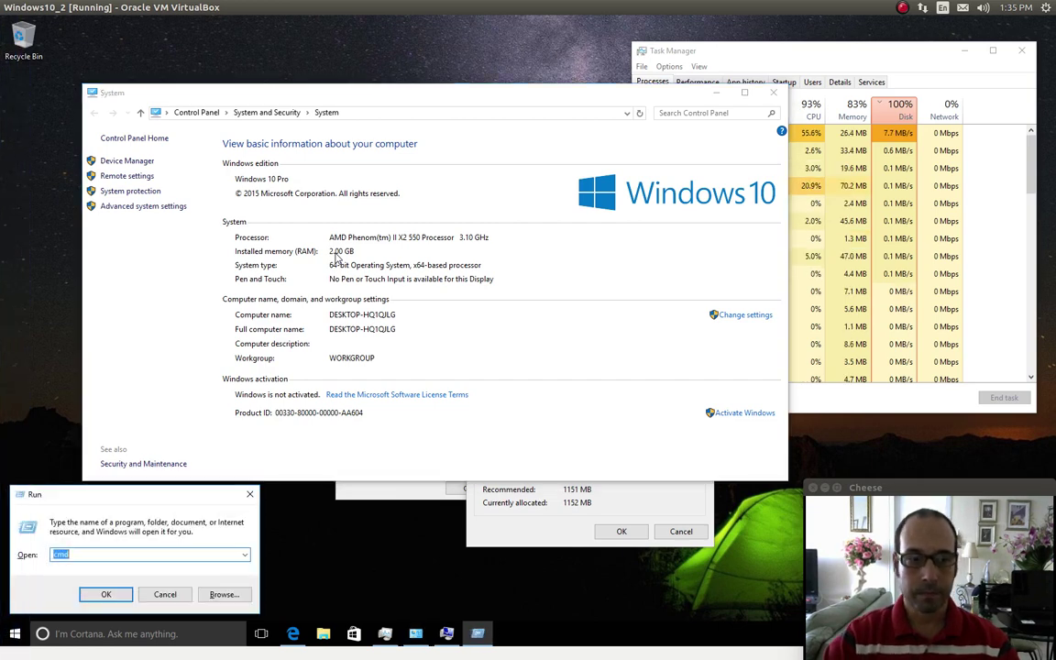
# - Launch Calculator with calc, shrink it, and place it over the System window
pyautogui.write('calc')
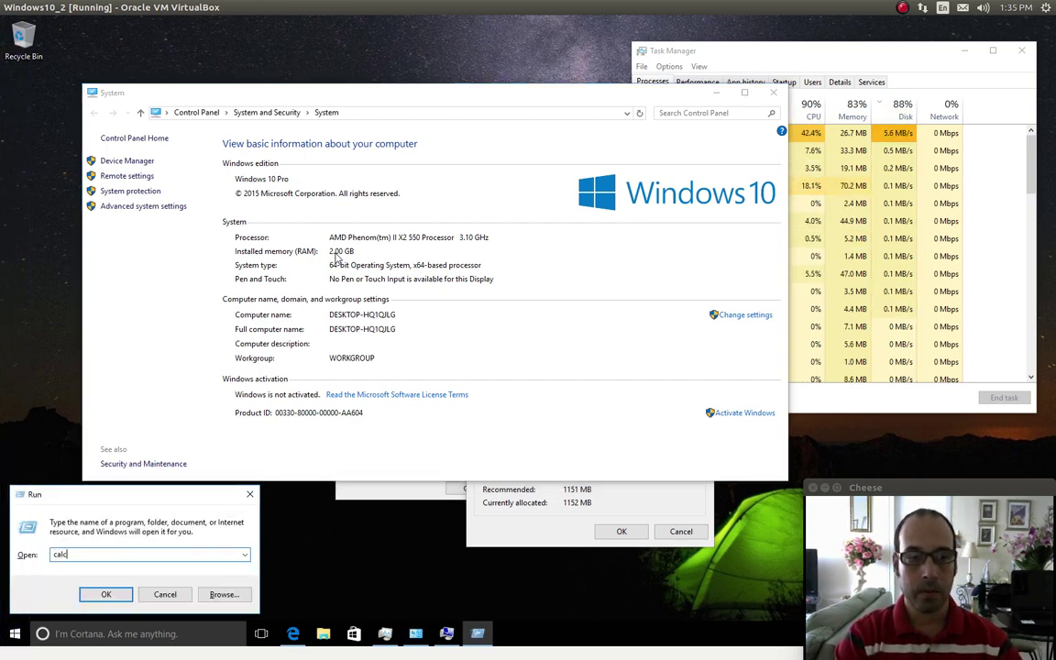
pyautogui.press('Return')
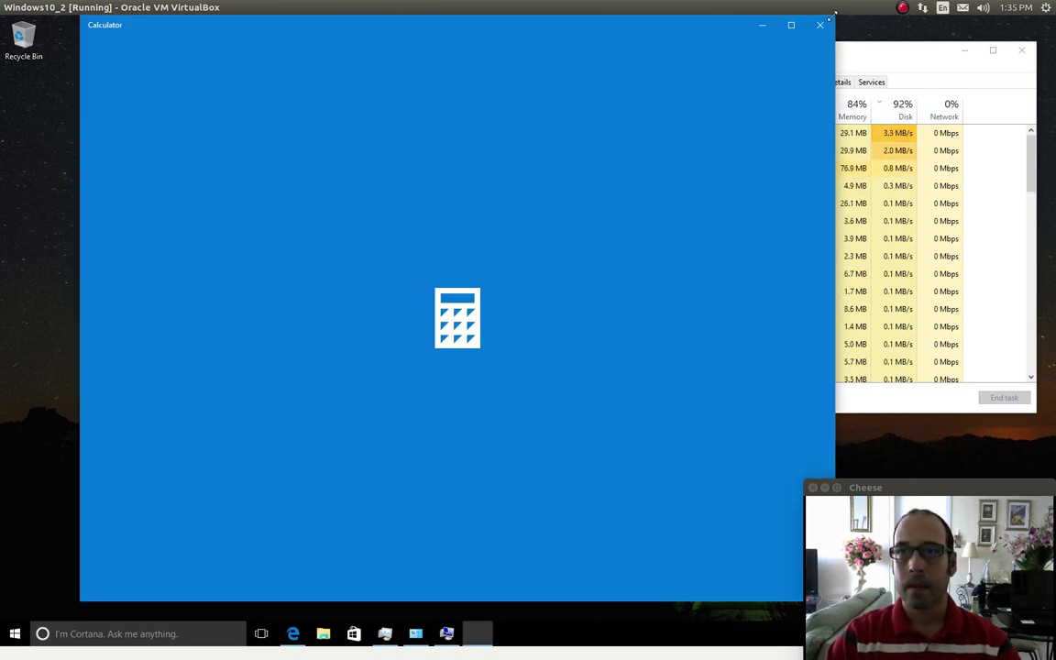
pyautogui.moveTo(831, 16); pyautogui.dragTo(418, 223)
pyautogui.moveTo(251, 235); pyautogui.dragTo(246, 235)
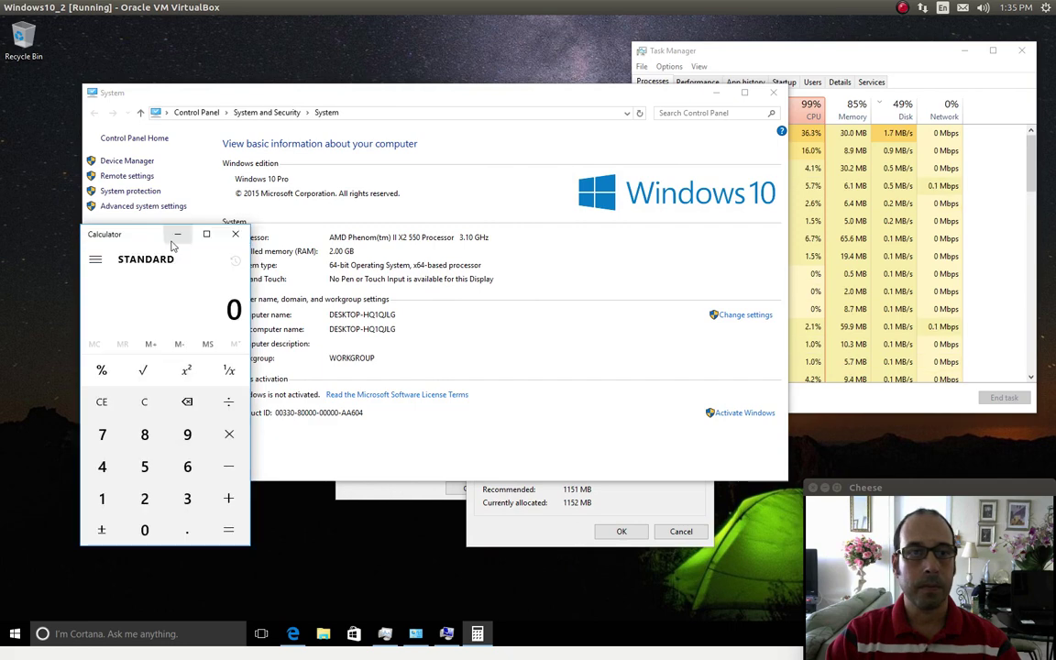
pyautogui.moveTo(138, 236); pyautogui.dragTo(500, 135)
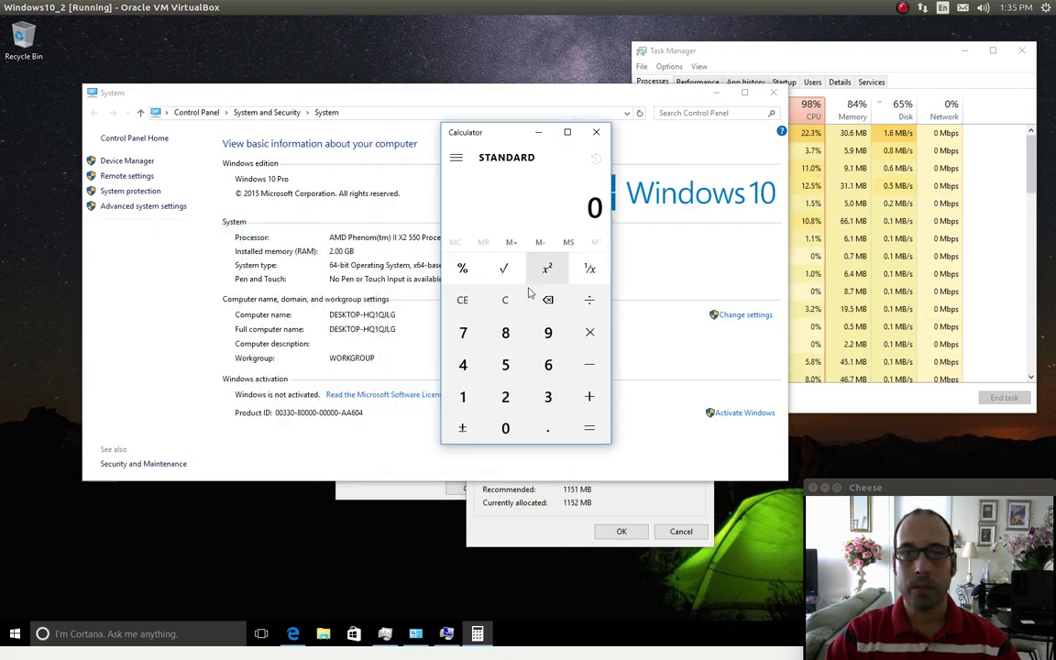
# - Compute 1024 × 2 × 1.5 in Standard mode to get 3,072
pyautogui.write('1,0')
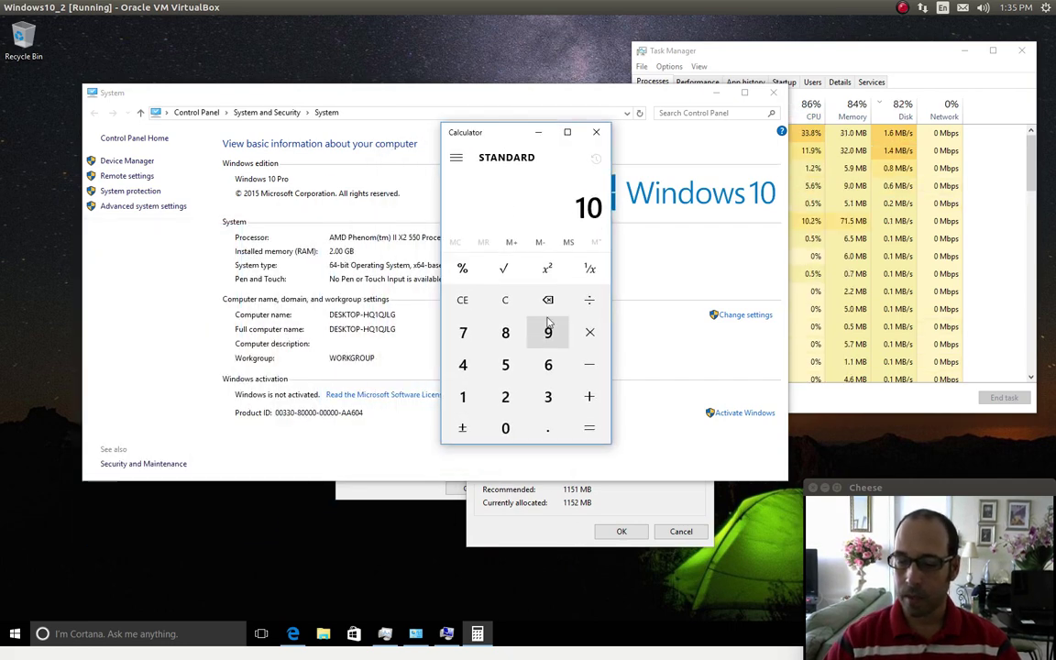
pyautogui.write('24')
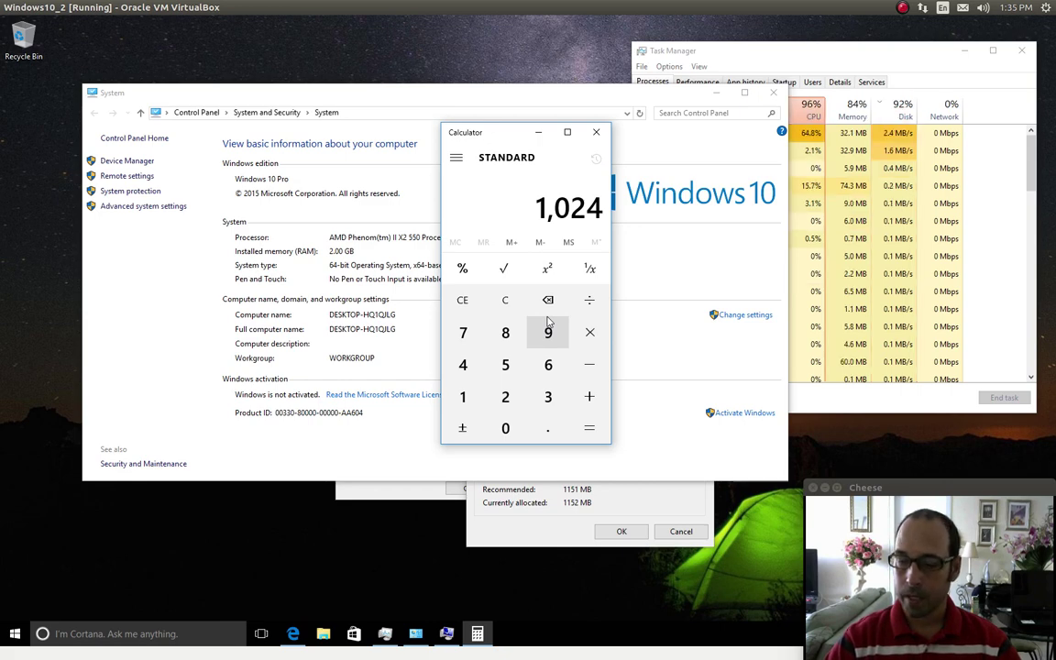
pyautogui.press('*')
pyautogui.write('2')
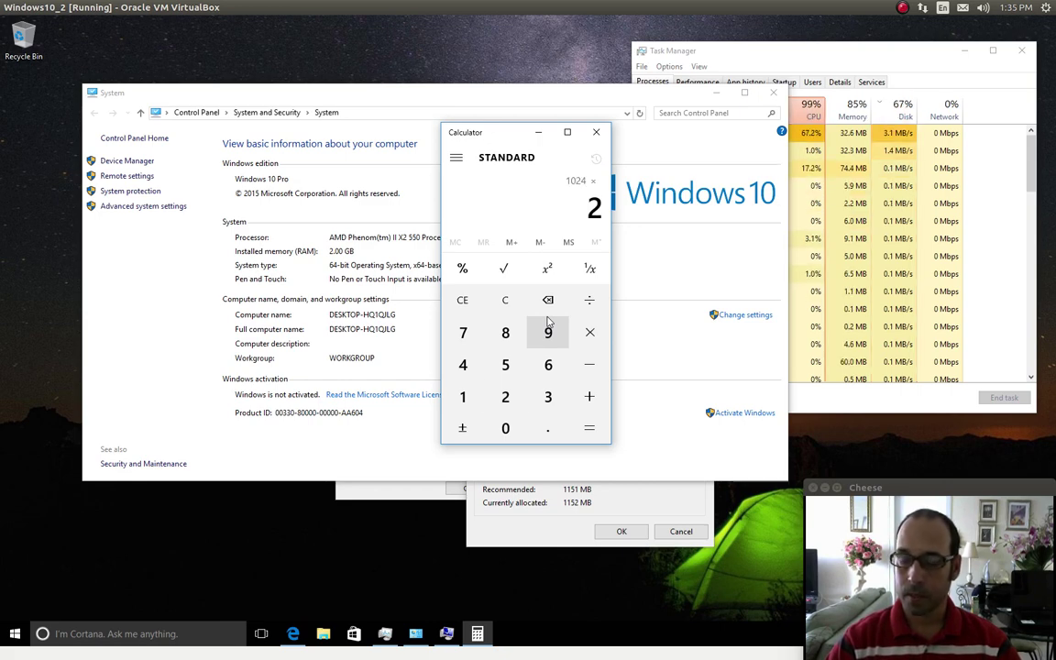
pyautogui.press('*')
pyautogui.write('1.')
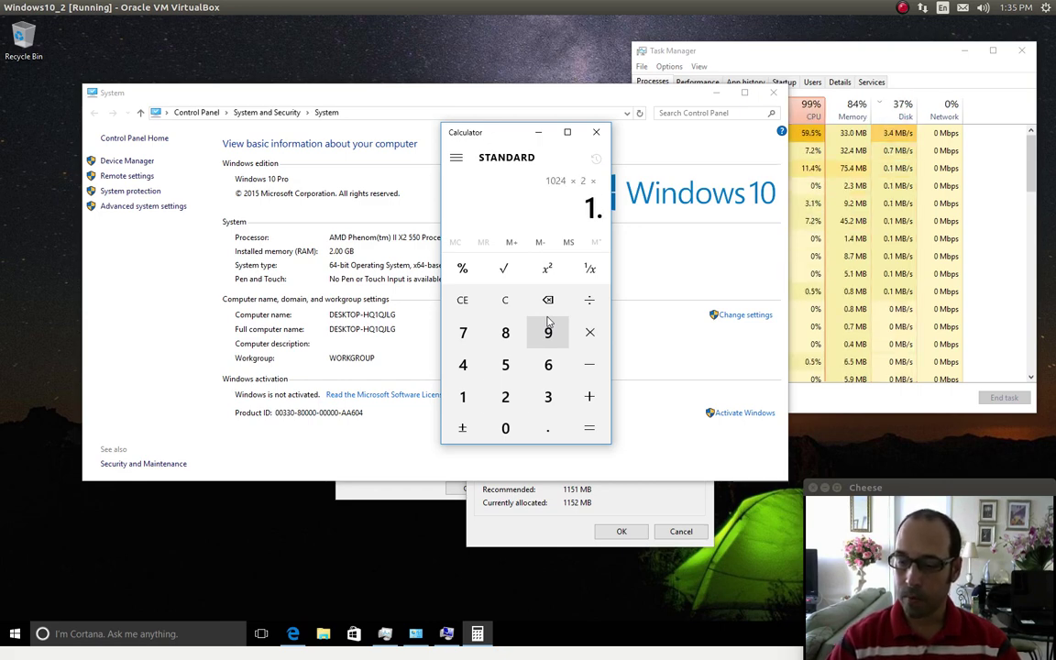
pyautogui.write('5')
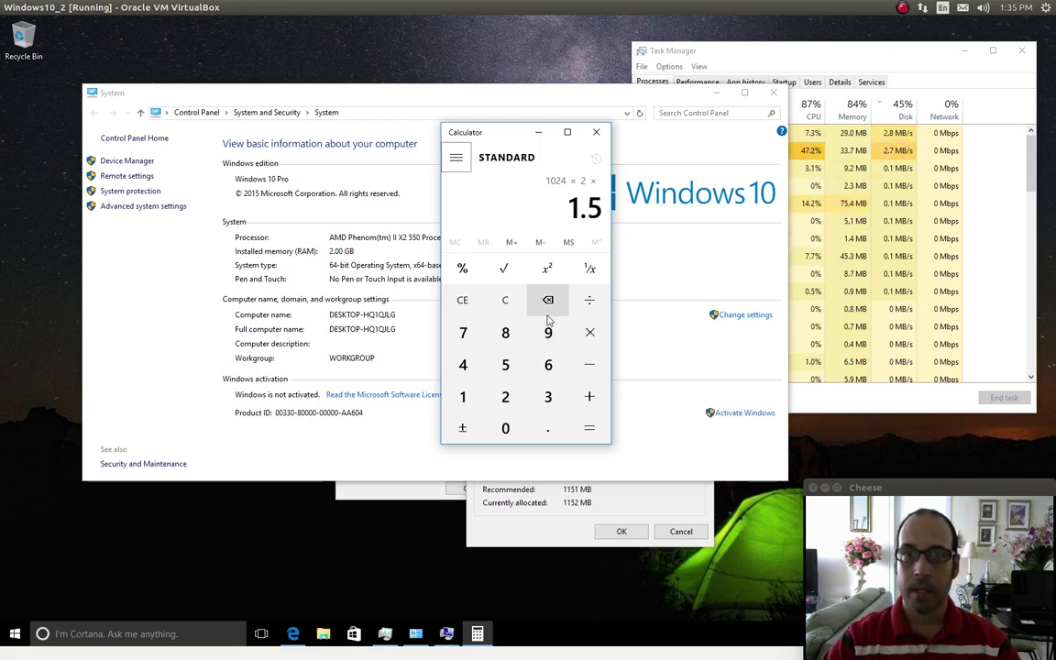
pyautogui.click(455, 158)
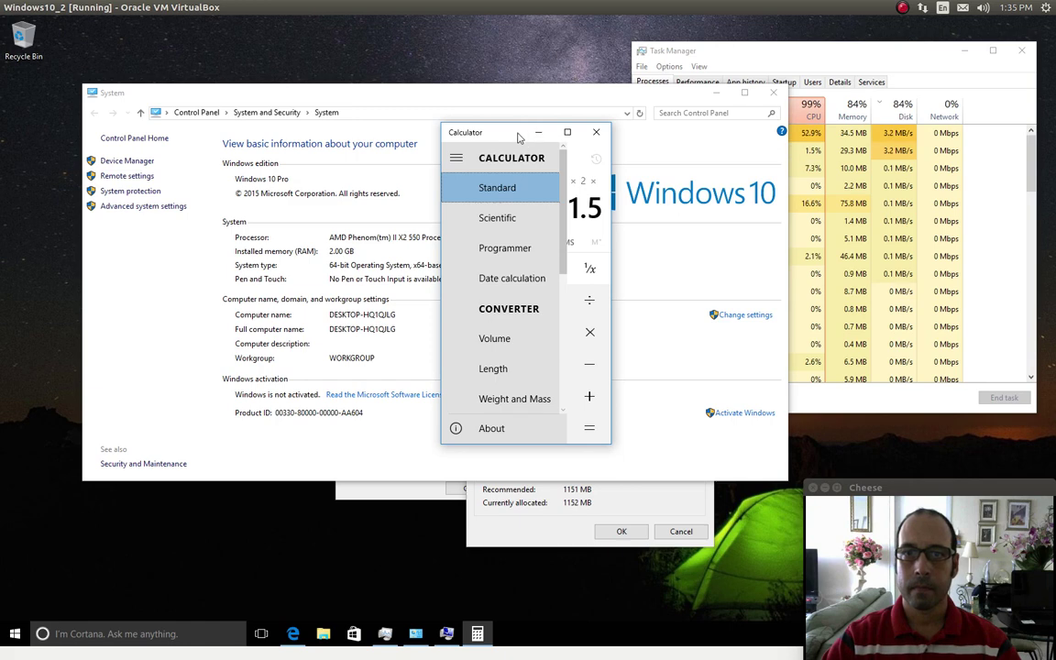
pyautogui.click(510, 187)
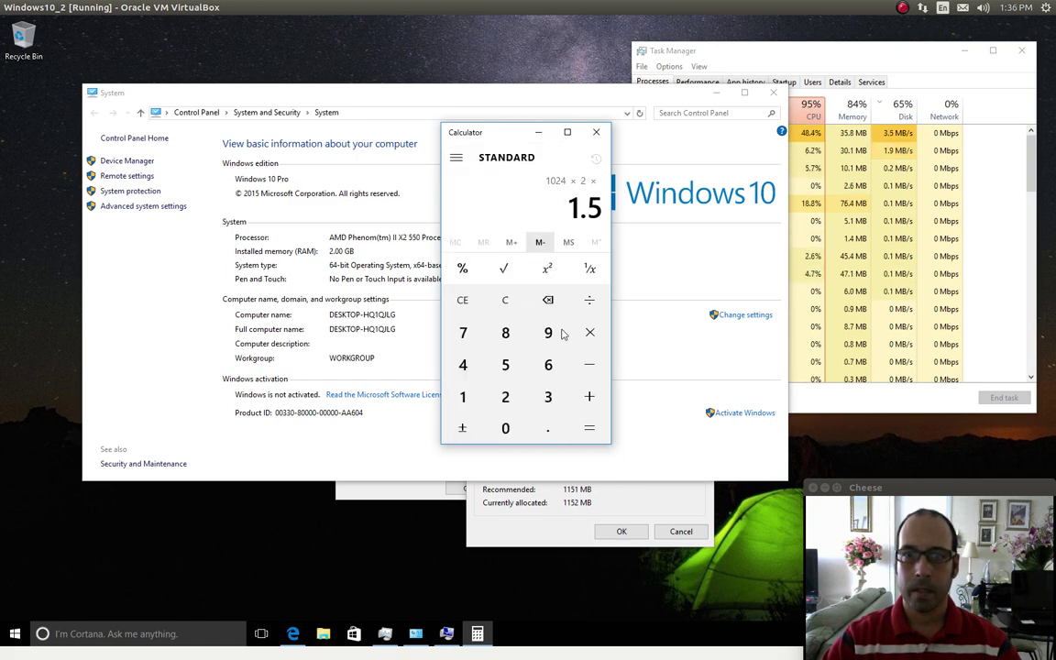
pyautogui.click(602, 430)
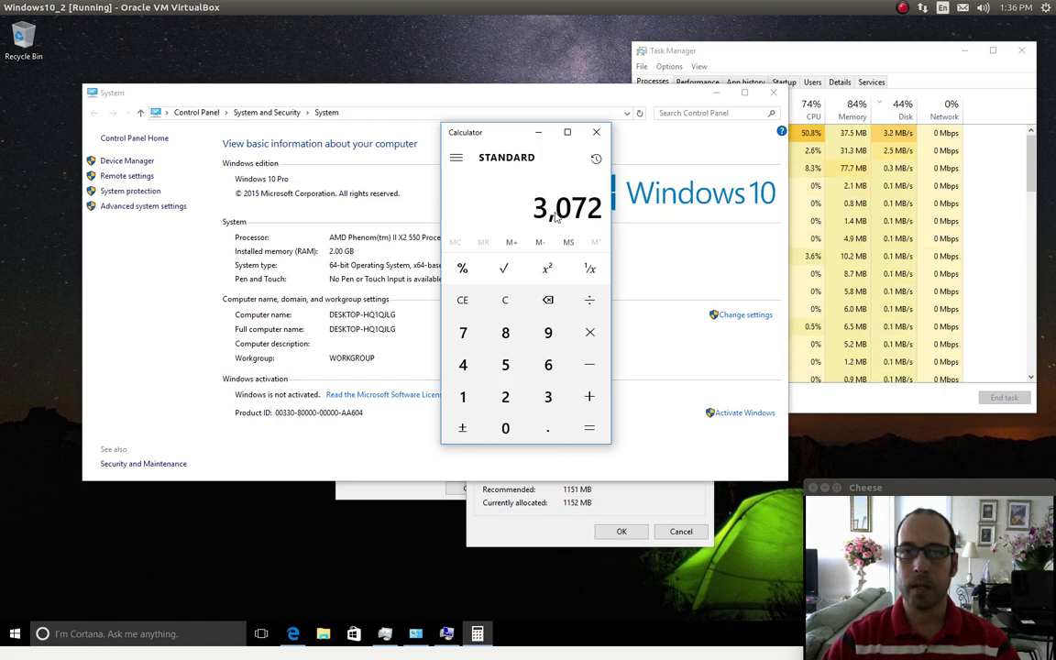
# - Minimize Calculator and enter 3072 MB as drive C:'s initial paging file size
pyautogui.click(539, 134)
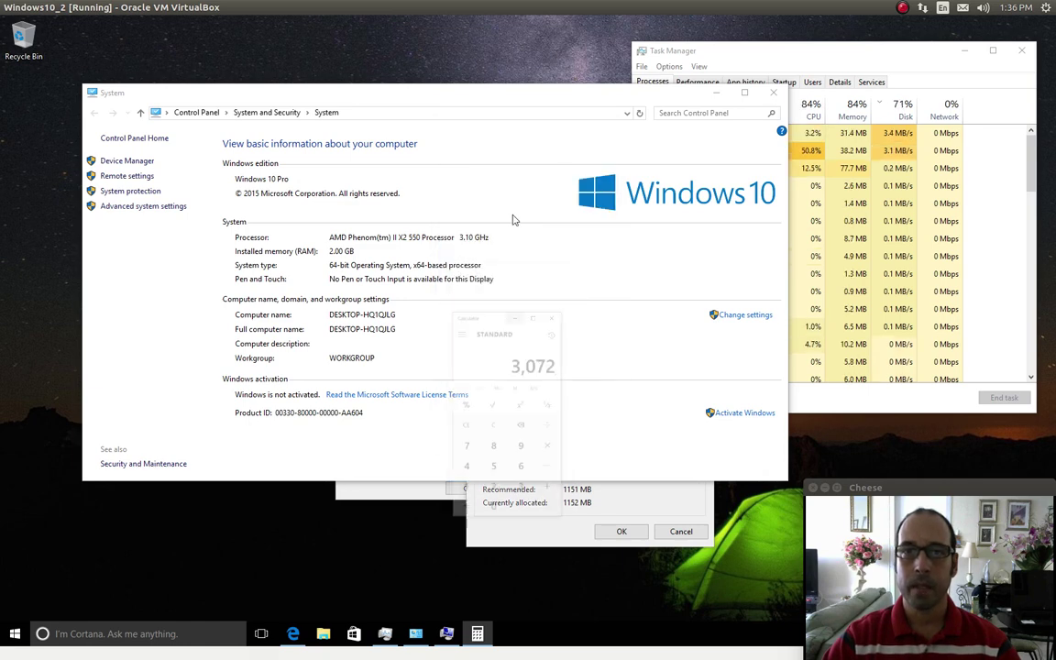
pyautogui.click(521, 537)
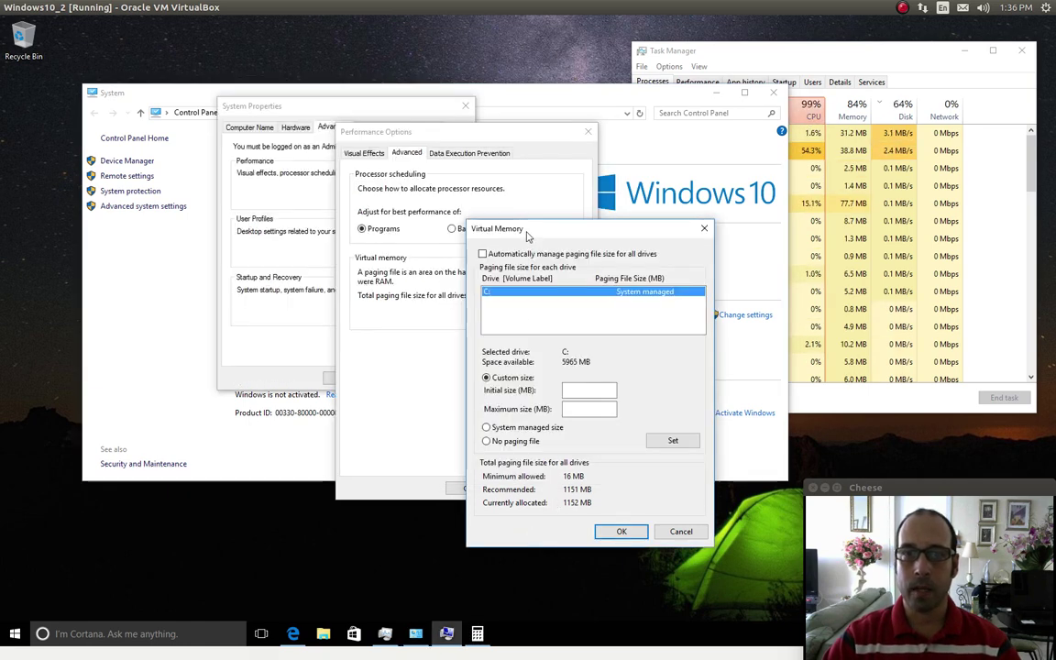
pyautogui.moveTo(527, 237); pyautogui.dragTo(495, 205)
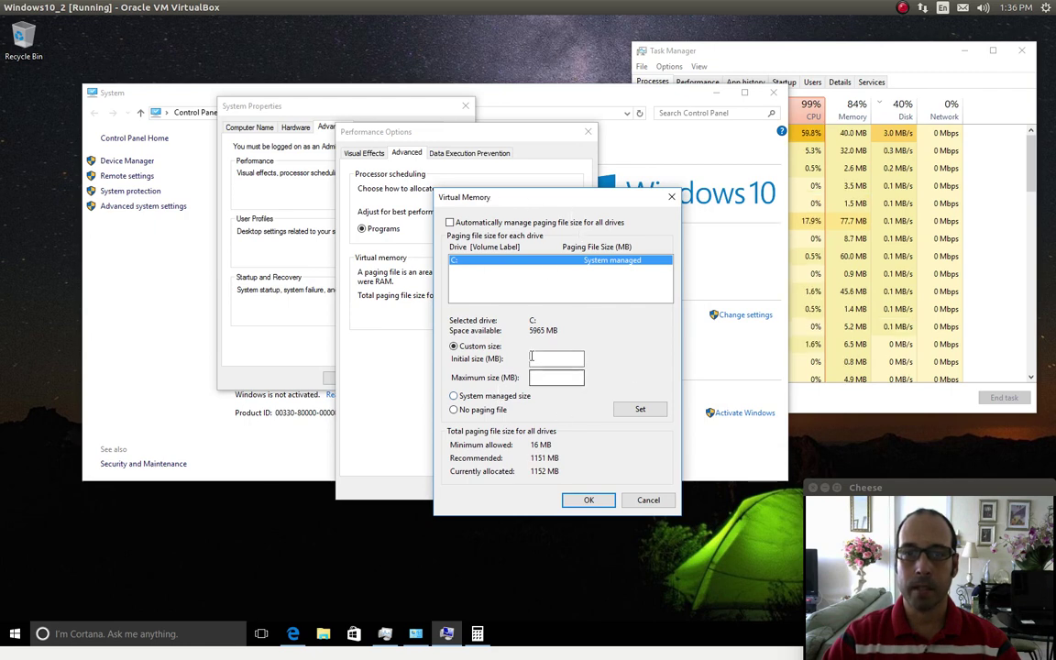
pyautogui.click(531, 357)
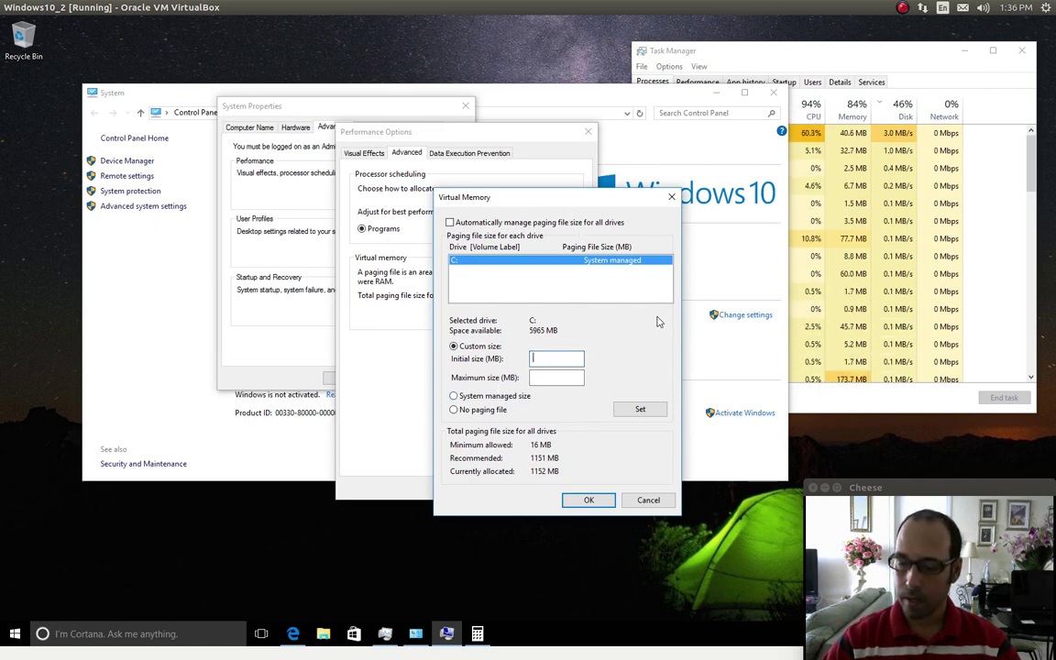
pyautogui.write('3075')
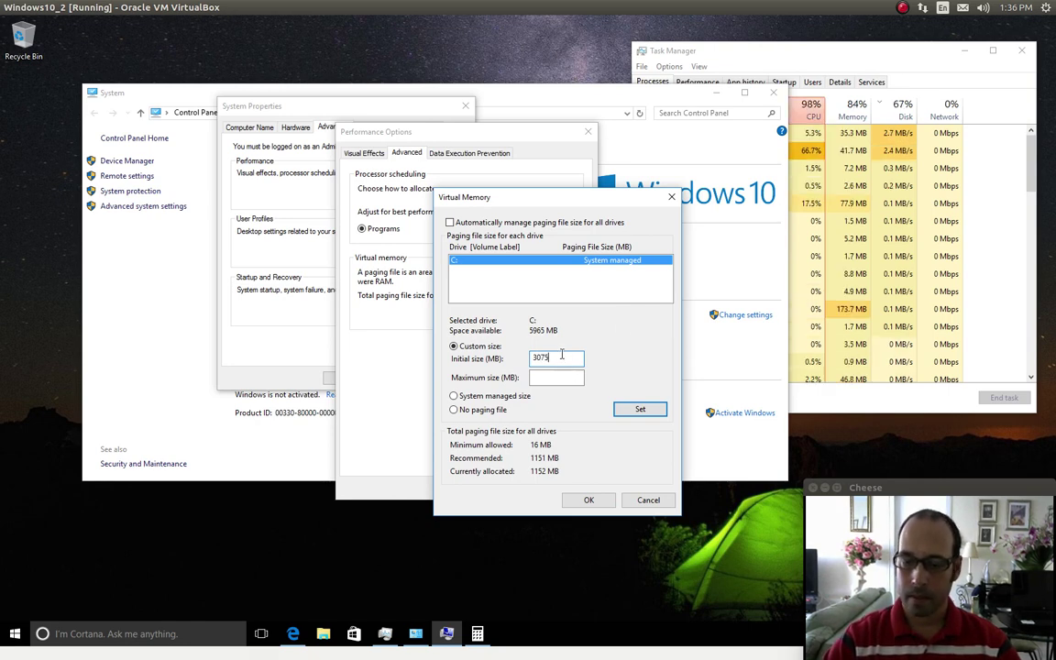
pyautogui.press('BackSpace')
pyautogui.write('2')
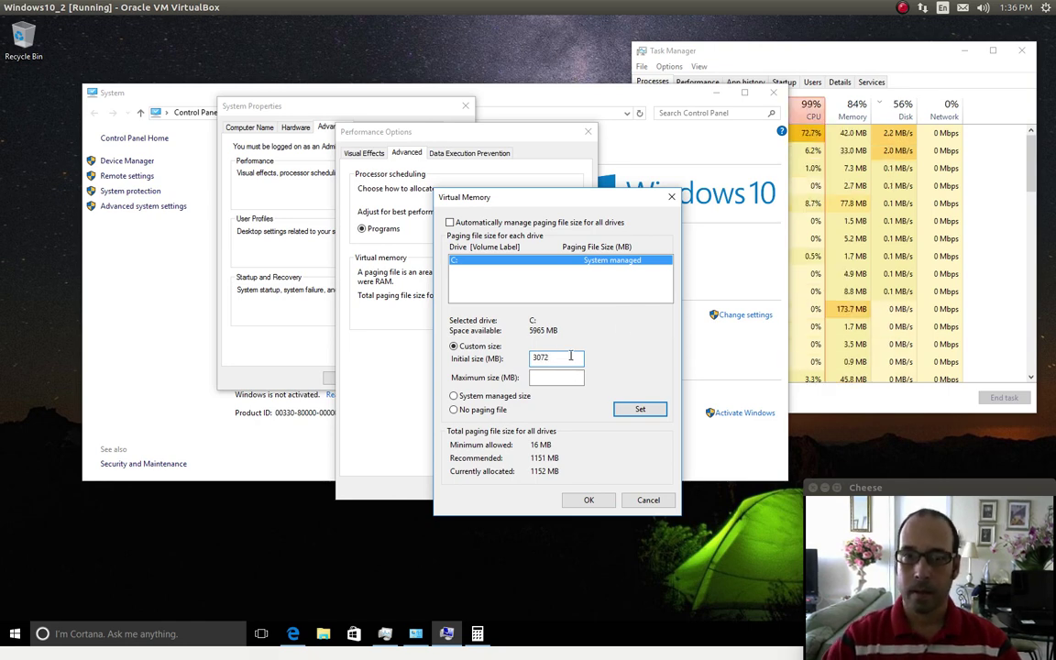
pyautogui.click(568, 377)
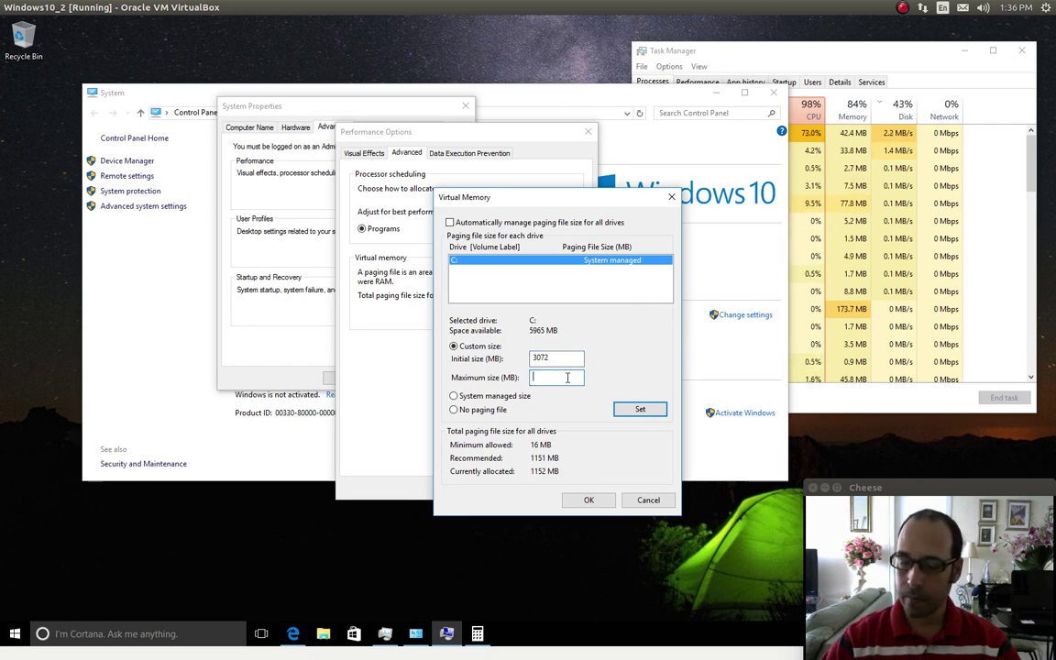
# - Enter 3072 in the Maximum size (MB) field for drive C:
pyautogui.write('3072')
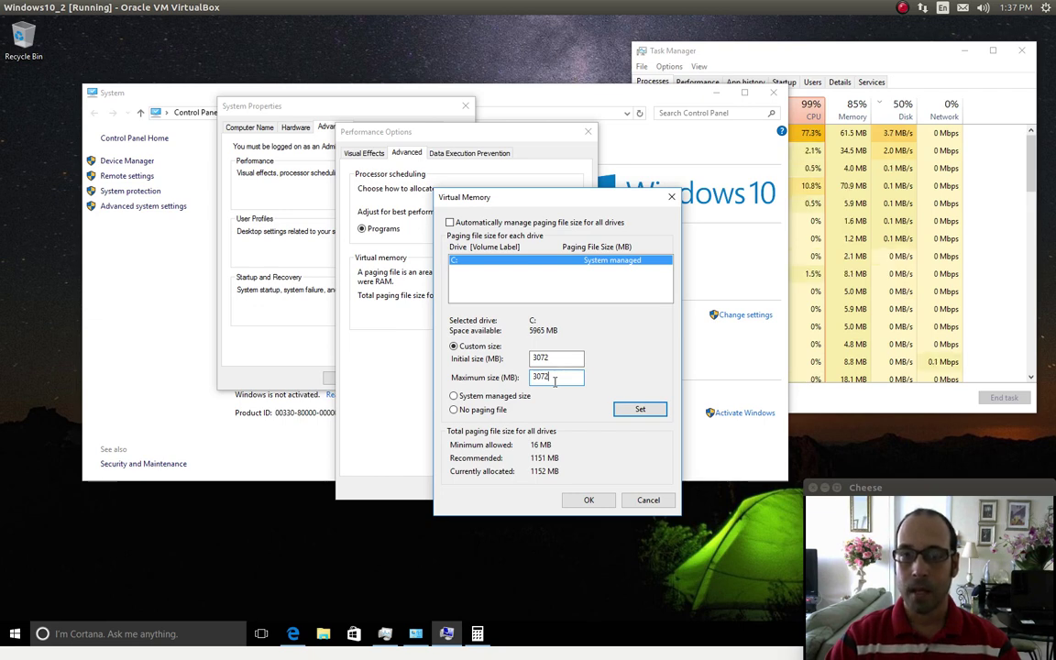
# - Set the 3072–3072 MB paging file, accept the restart notice, and apply Performance Options
pyautogui.click(640, 410)
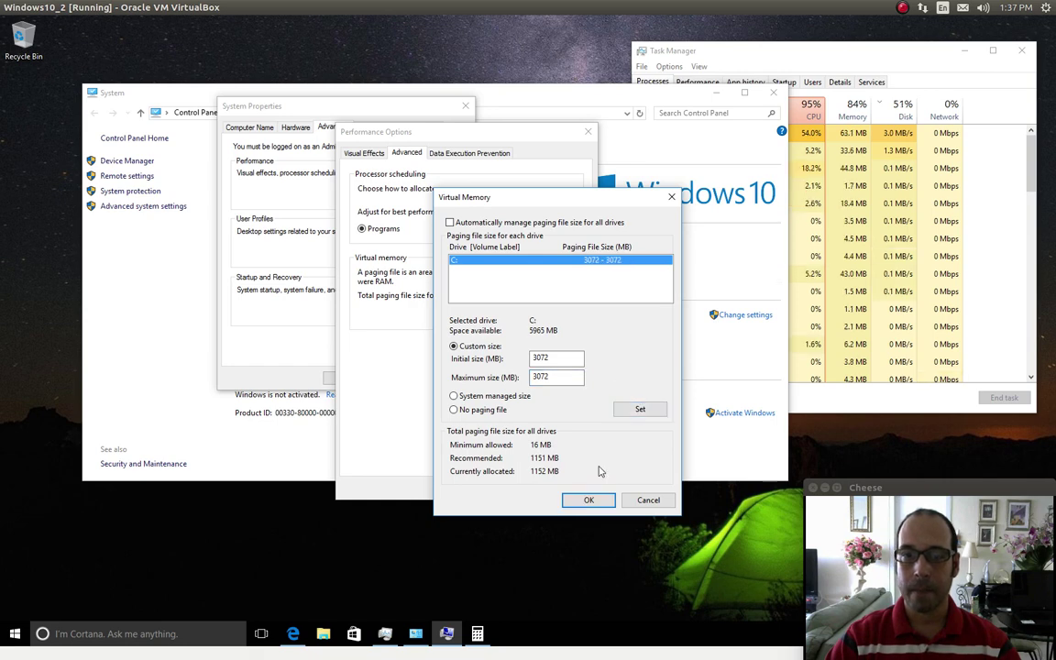
pyautogui.click(587, 502)
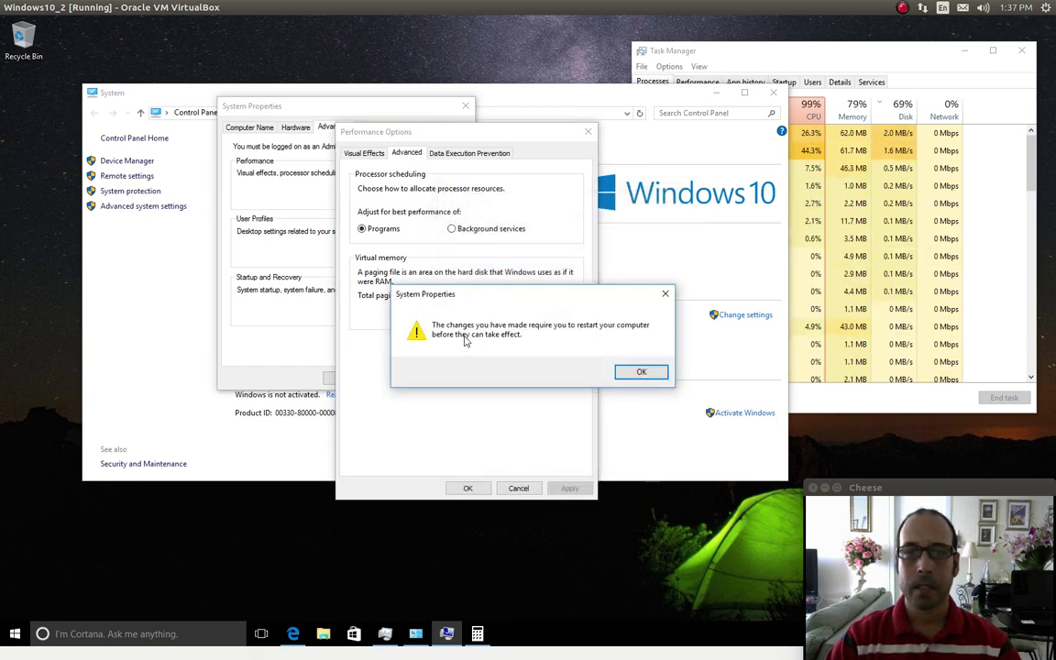
pyautogui.click(642, 373)
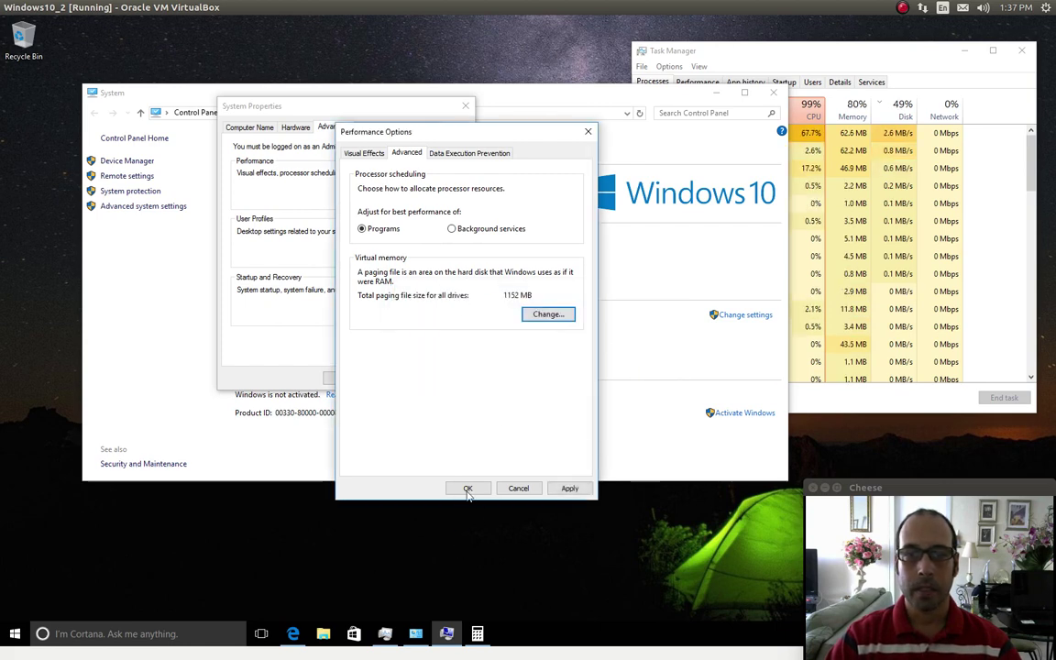
pyautogui.click(569, 487)
pyautogui.click(467, 488)
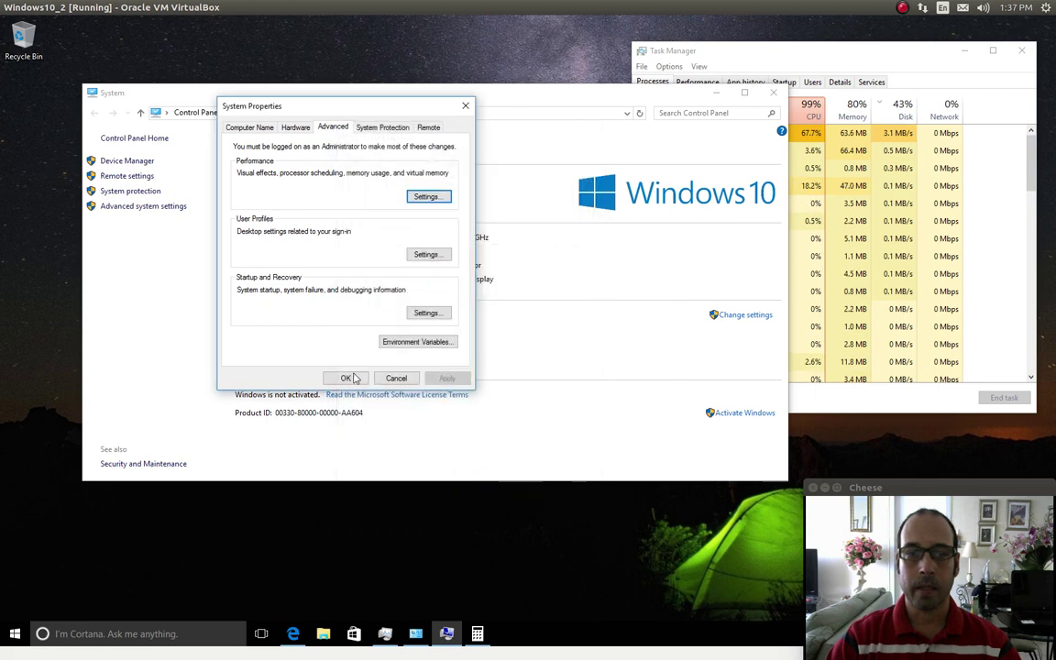
# - Close System Properties to trigger the restart prompt, then bring Task Manager forward
pyautogui.click(348, 378)
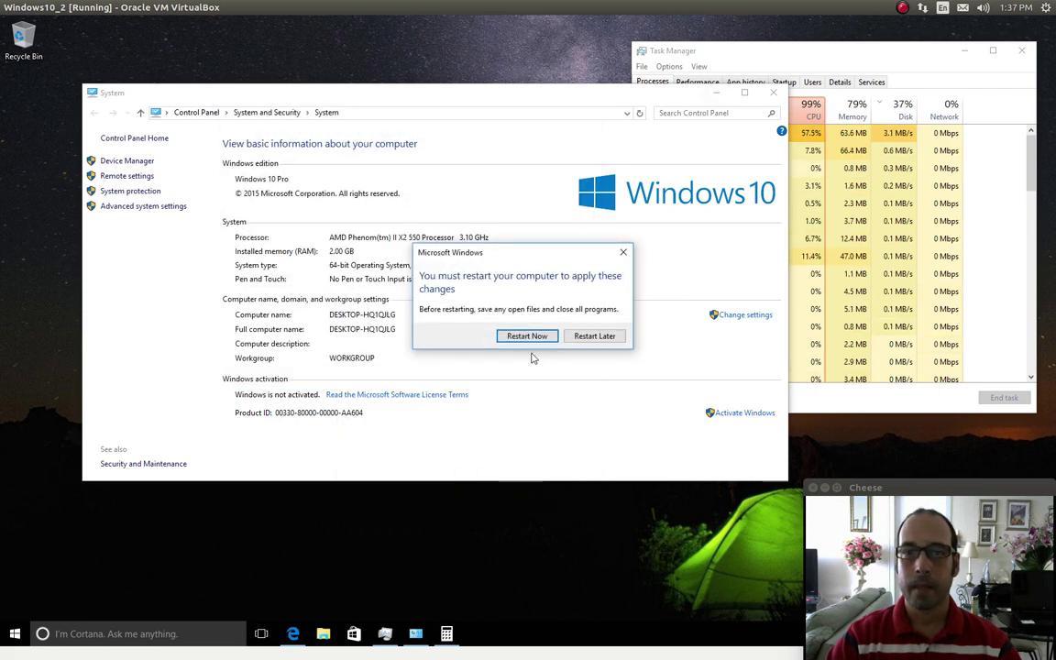
pyautogui.click(845, 54)
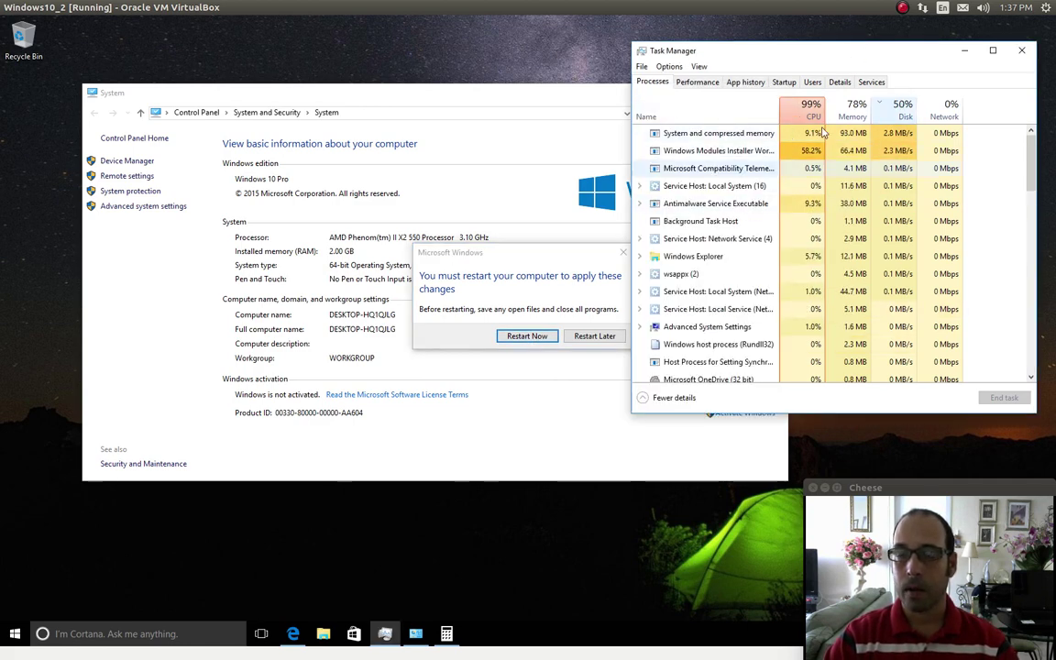